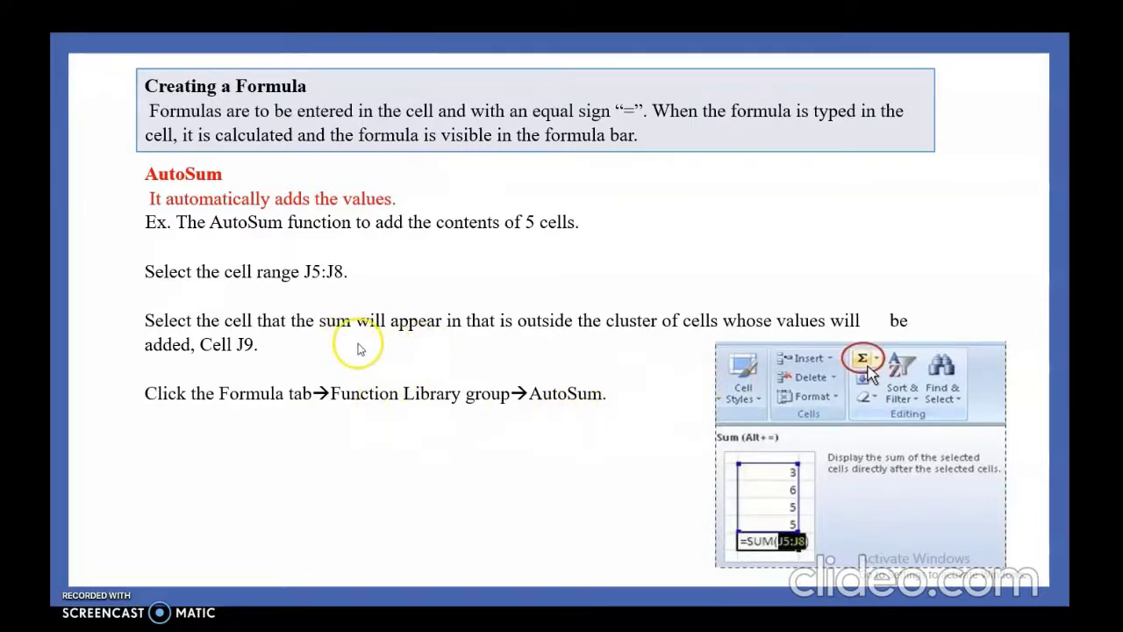
- Switch to the Excel workbook and set the font color of the numbers in H1:H6 to red
key("alt+Tab")
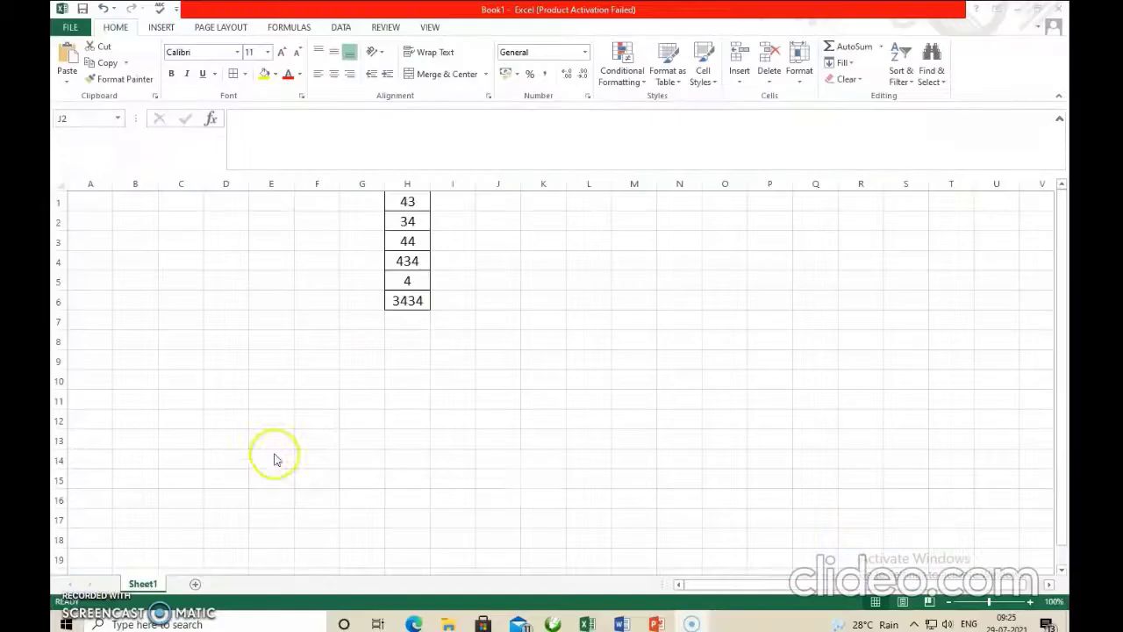
left_click(537, 237)
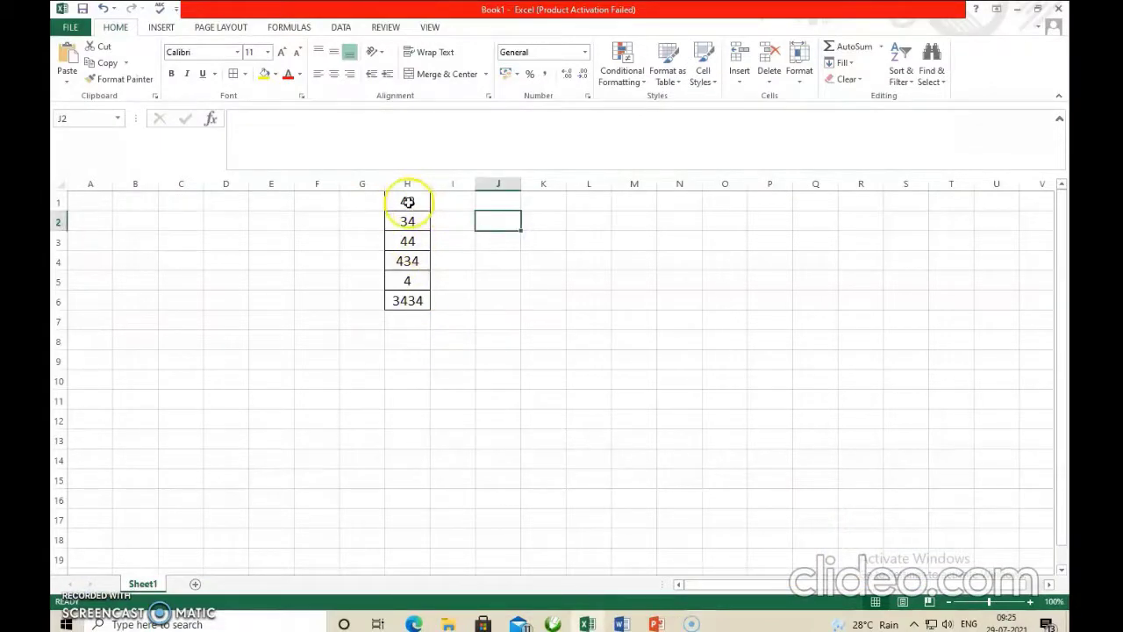
left_click(409, 202)
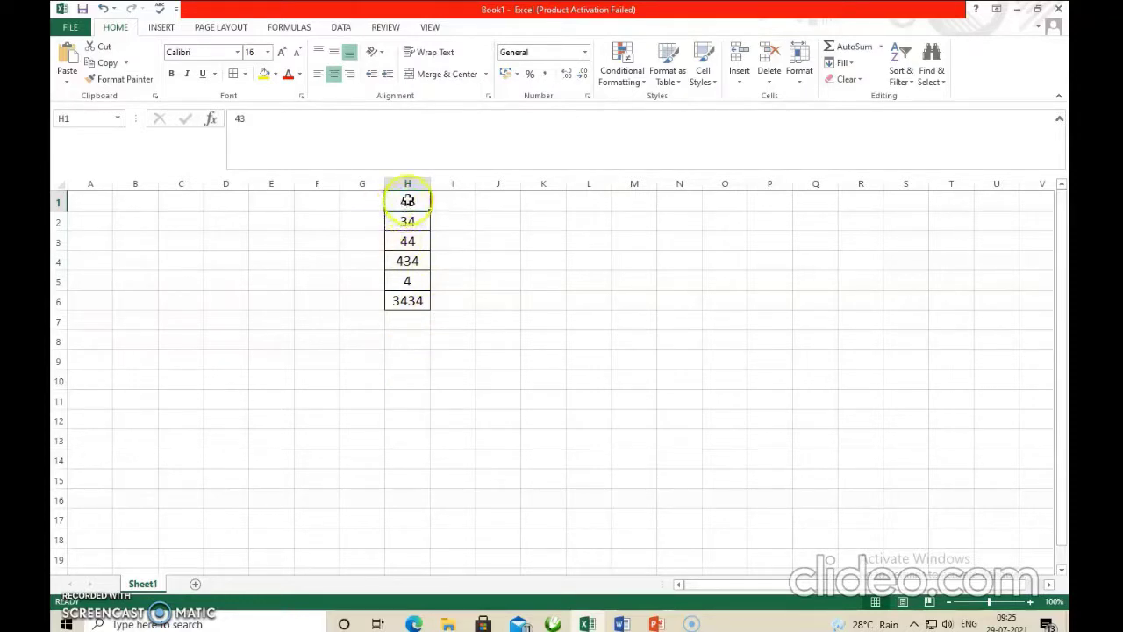
left_click_drag(409, 202, 412, 302)
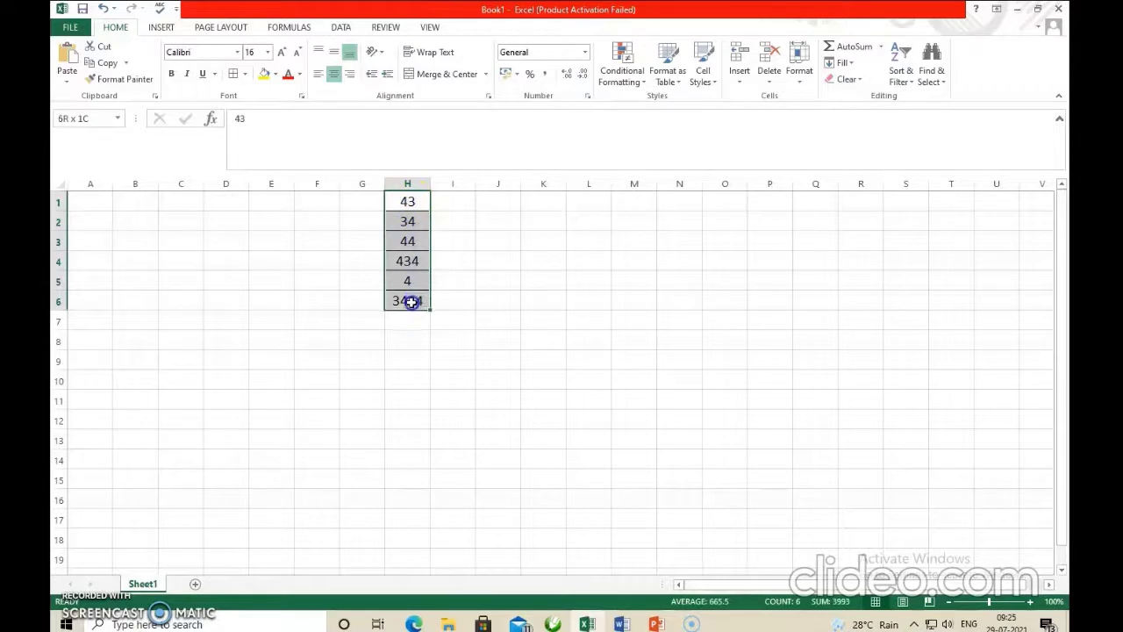
left_click(291, 83)
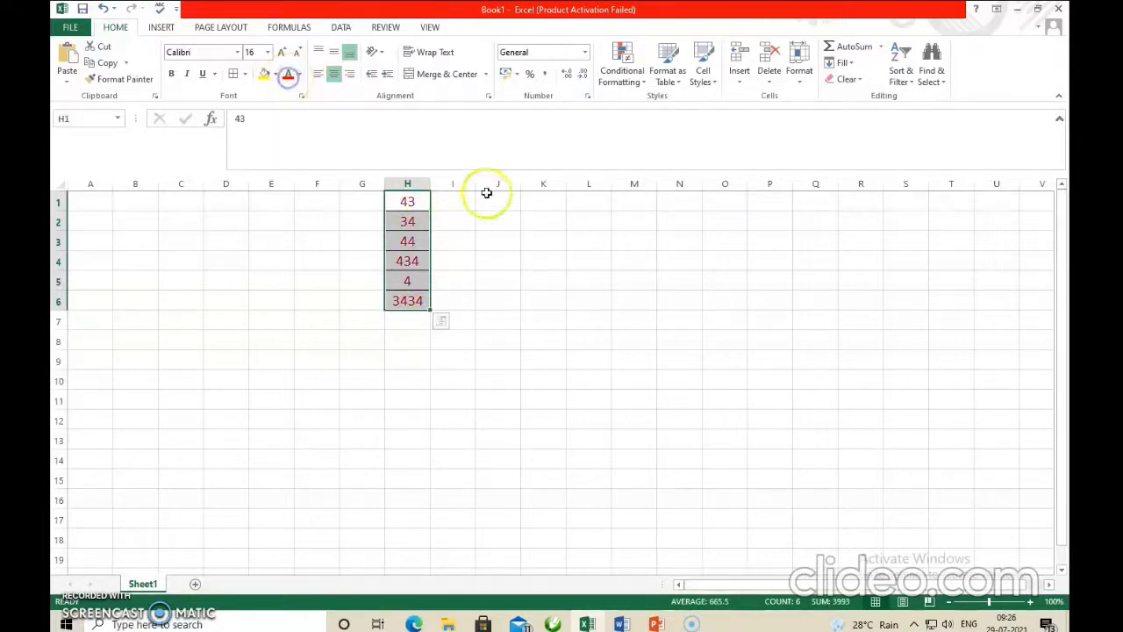
left_click(498, 241)
left_click(562, 316)
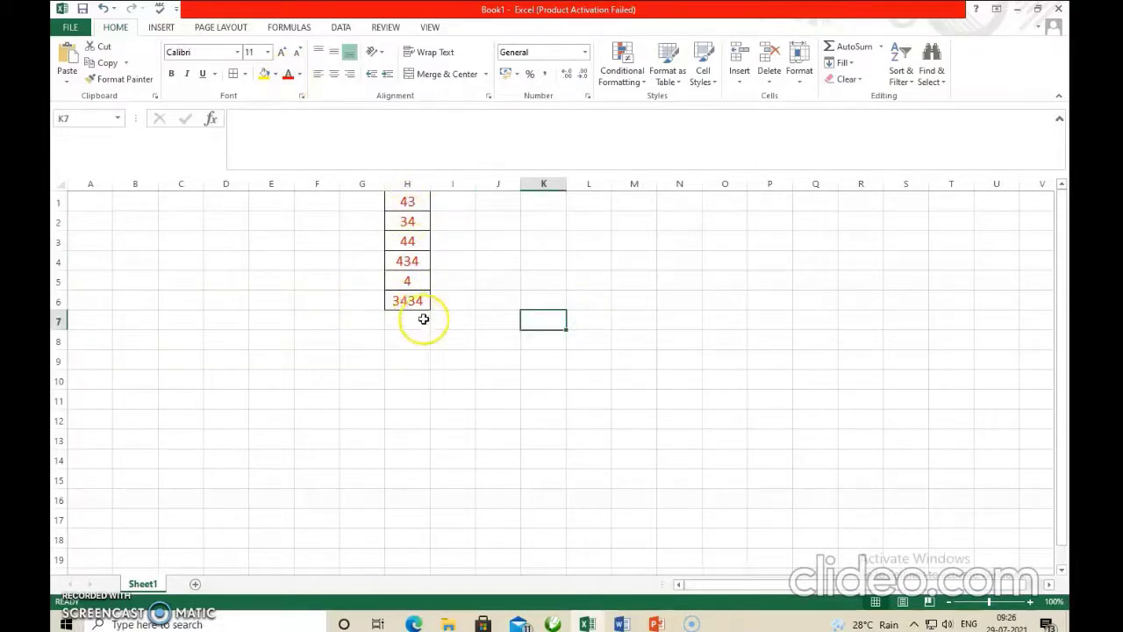
- Dismiss the mail notifications and total the numbers in H1:H6 with AutoSum, placing the sum in H7
left_click_drag(408, 202, 420, 300)
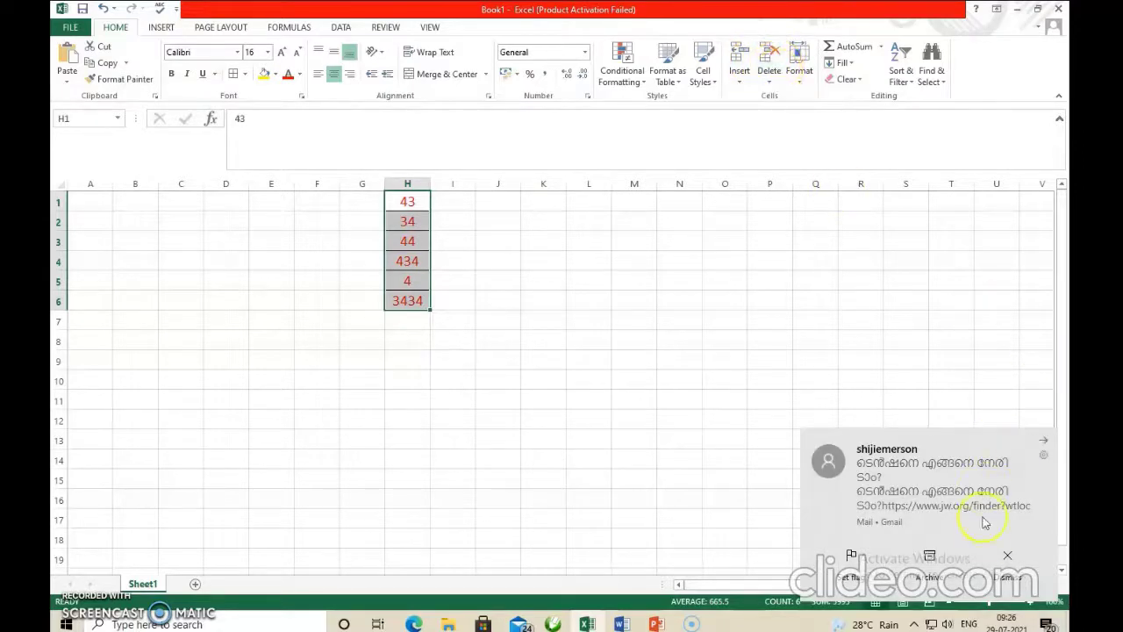
left_click(1007, 556)
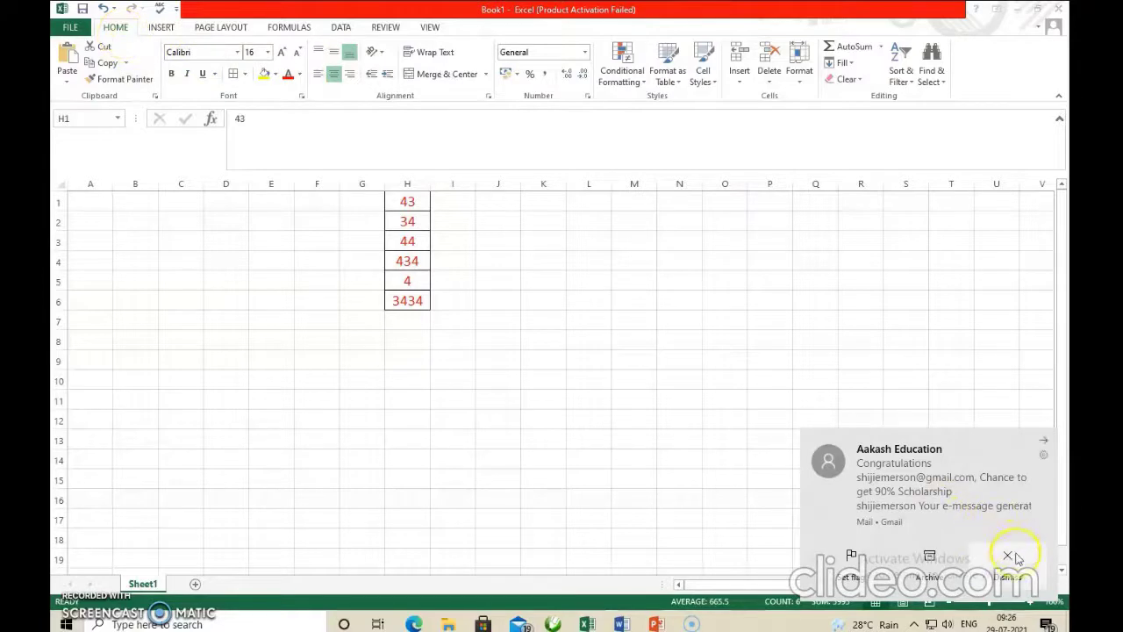
left_click(1007, 555)
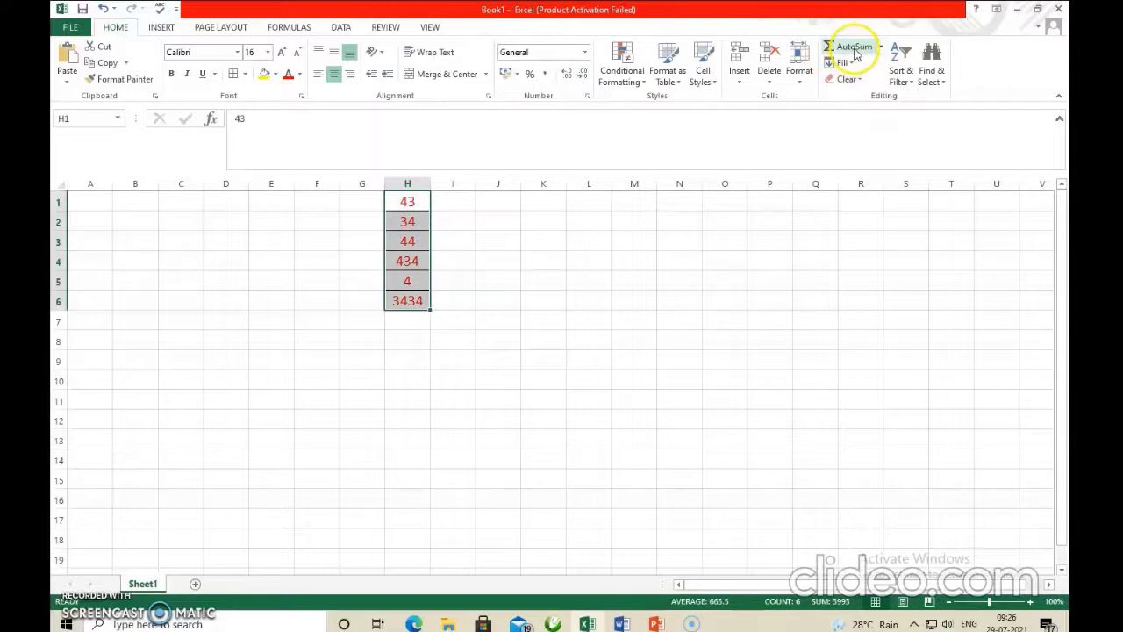
left_click(856, 53)
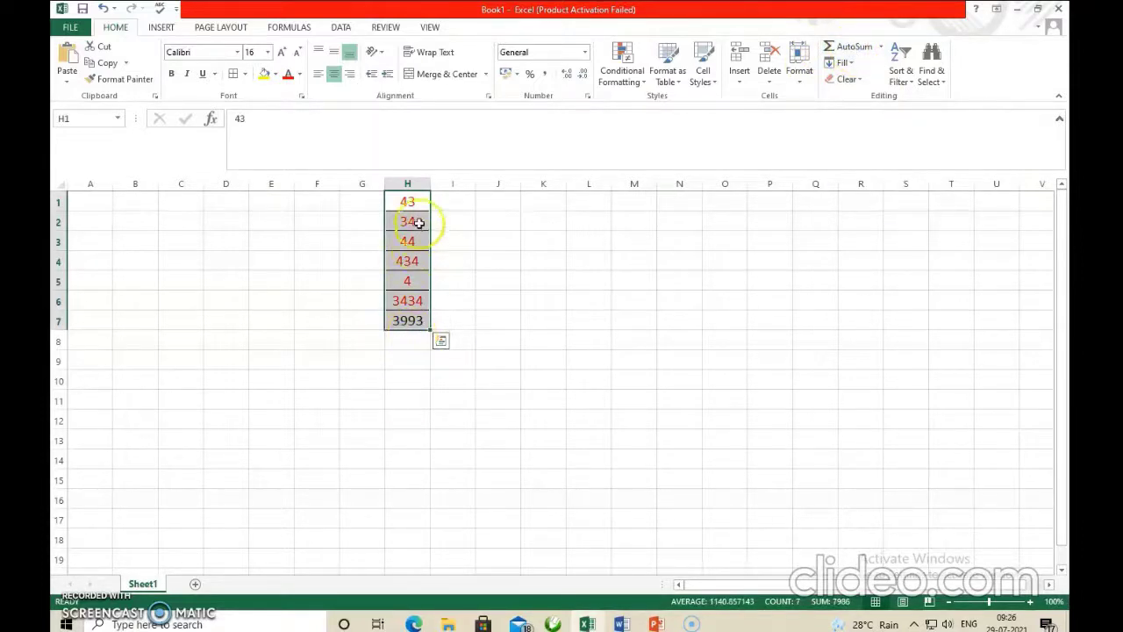
left_click(448, 320)
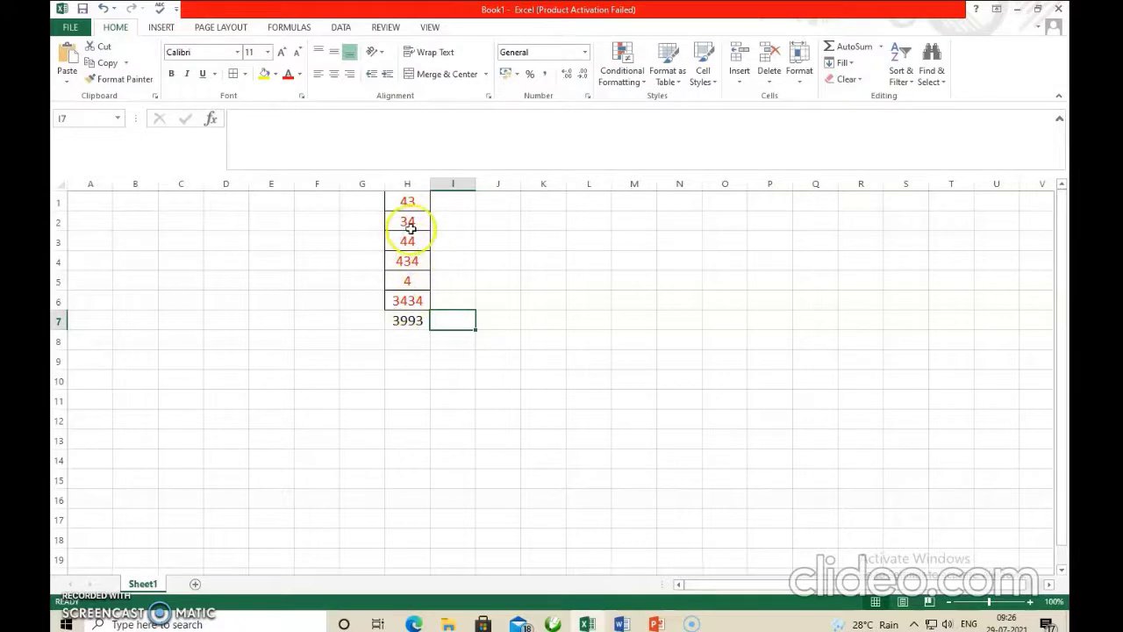
- Check the formula behind the total in H7 and undo the AutoSum
left_click(414, 356)
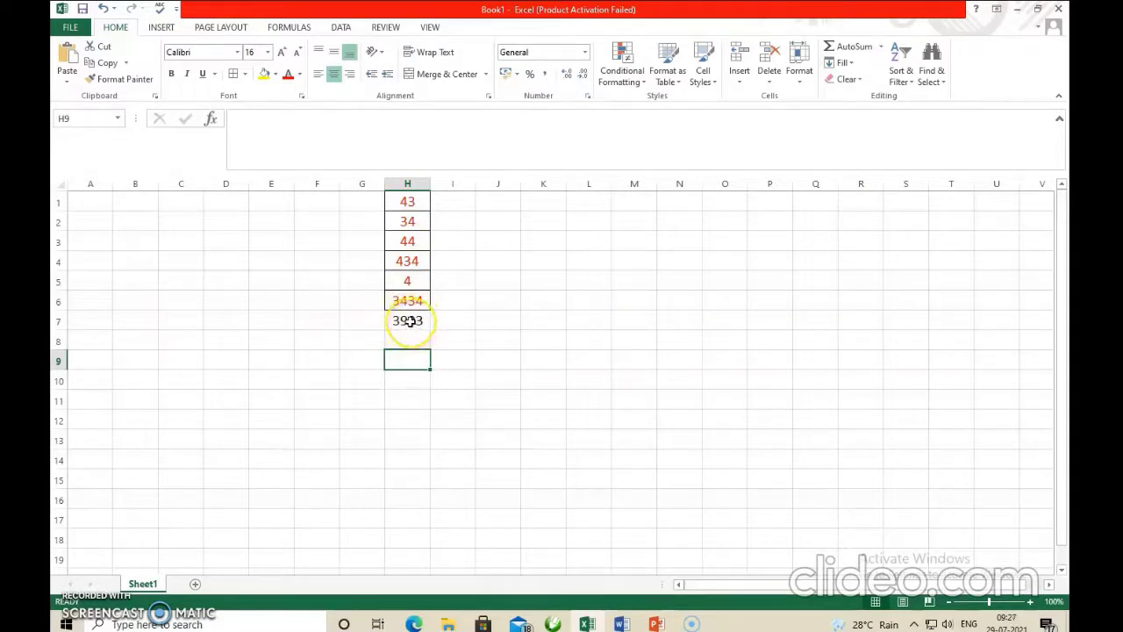
left_click(410, 321)
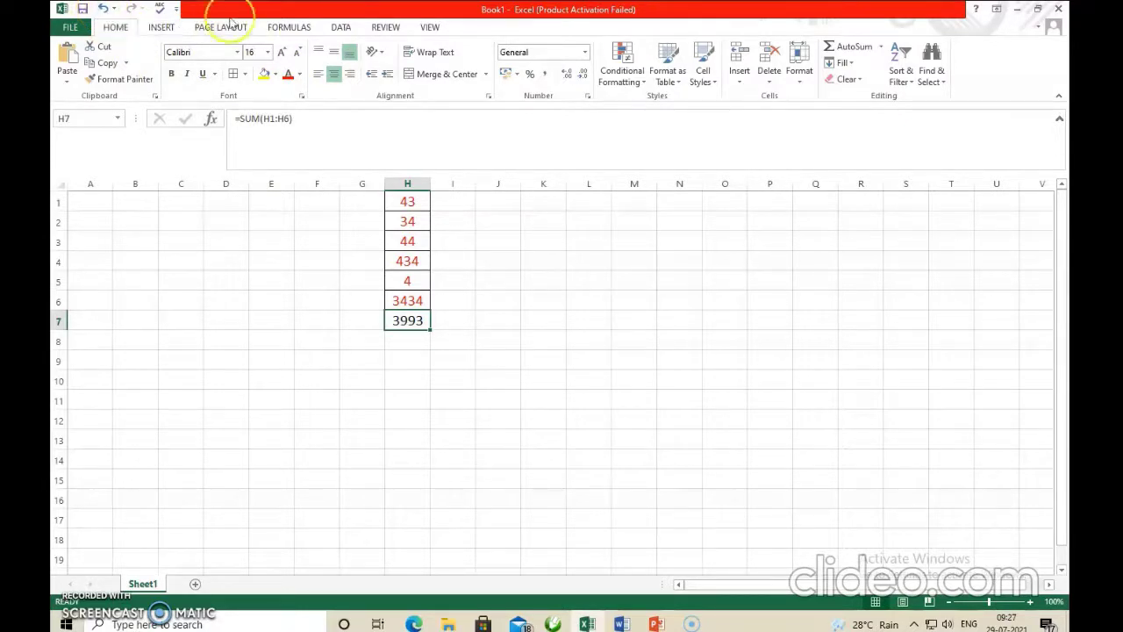
left_click(103, 10)
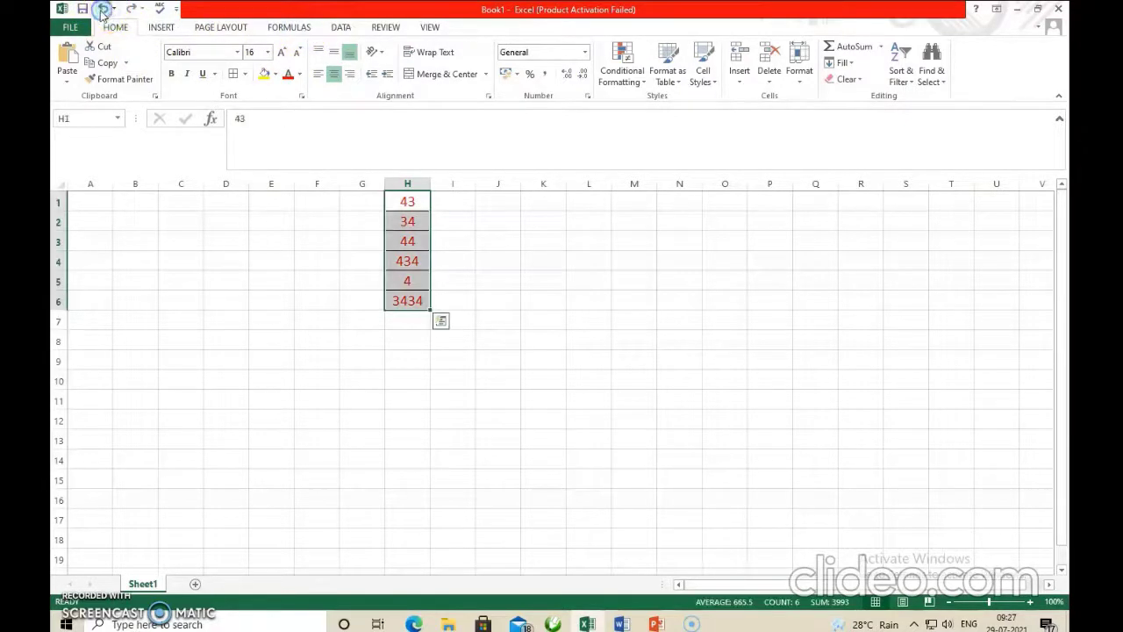
left_click(506, 240)
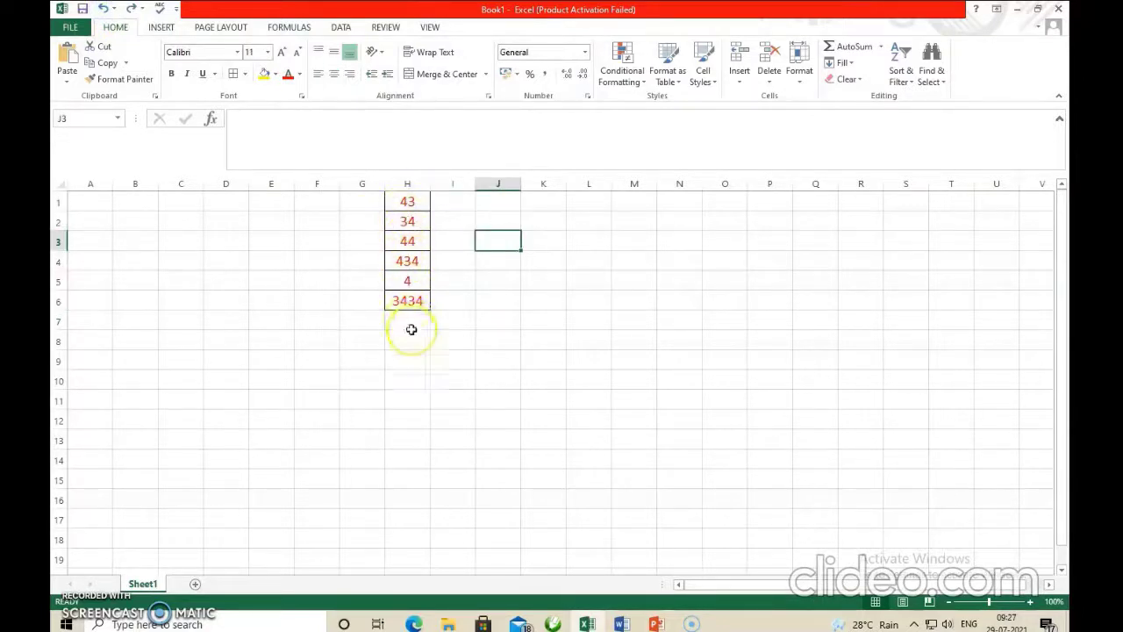
- Add up H1:H6 again into H7, using the AutoSum command from the Function Library
left_click(408, 200)
left_click_drag(408, 200, 408, 301)
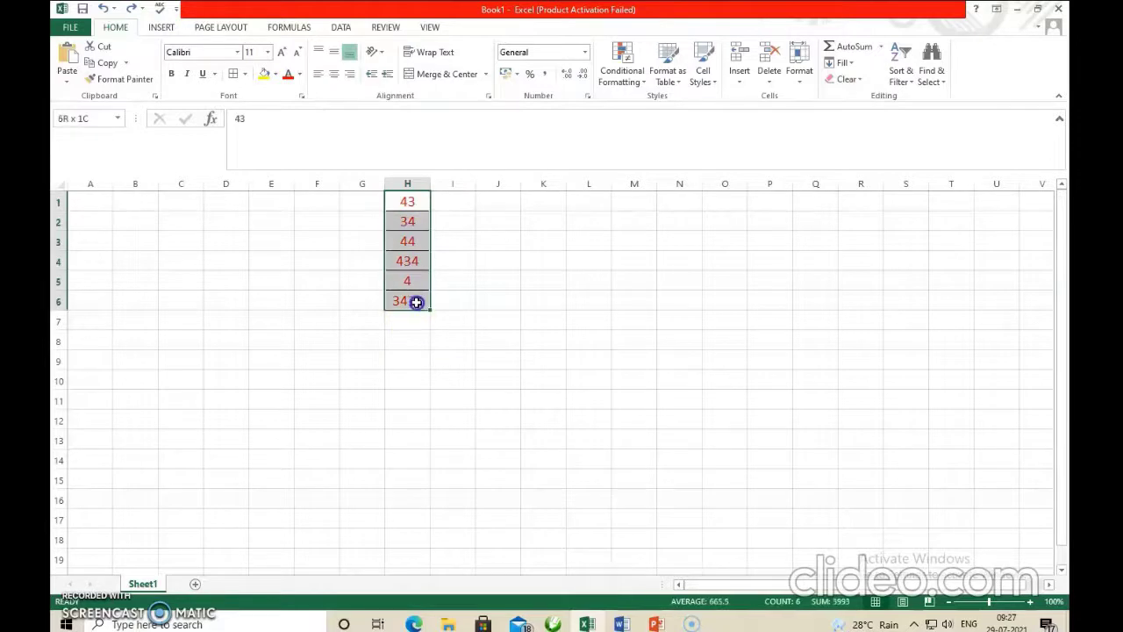
left_click(296, 28)
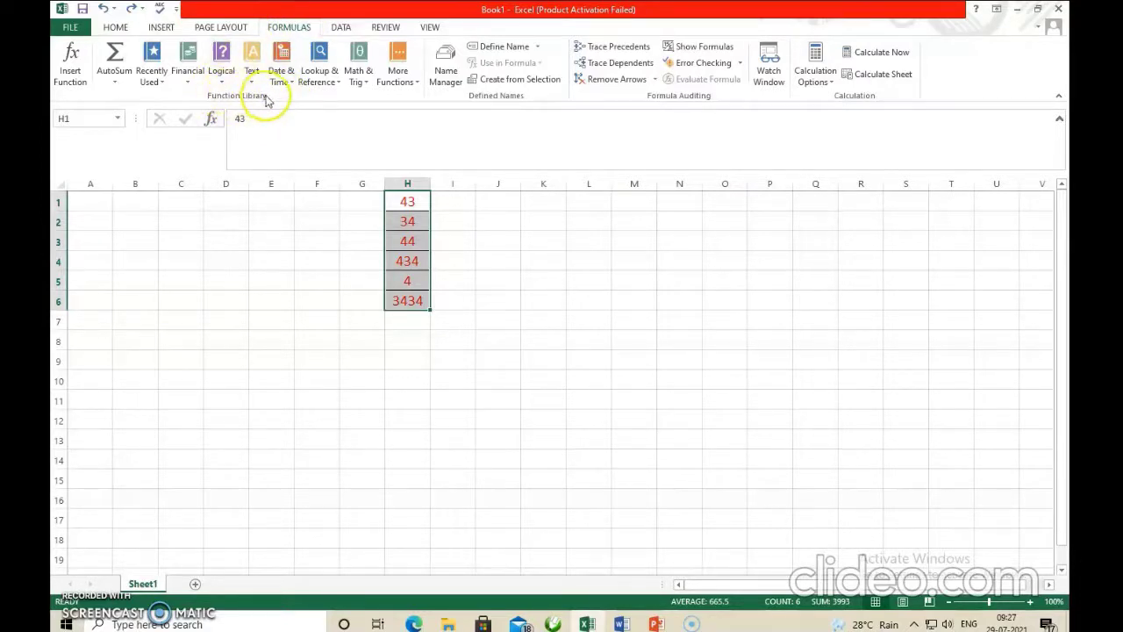
left_click(115, 59)
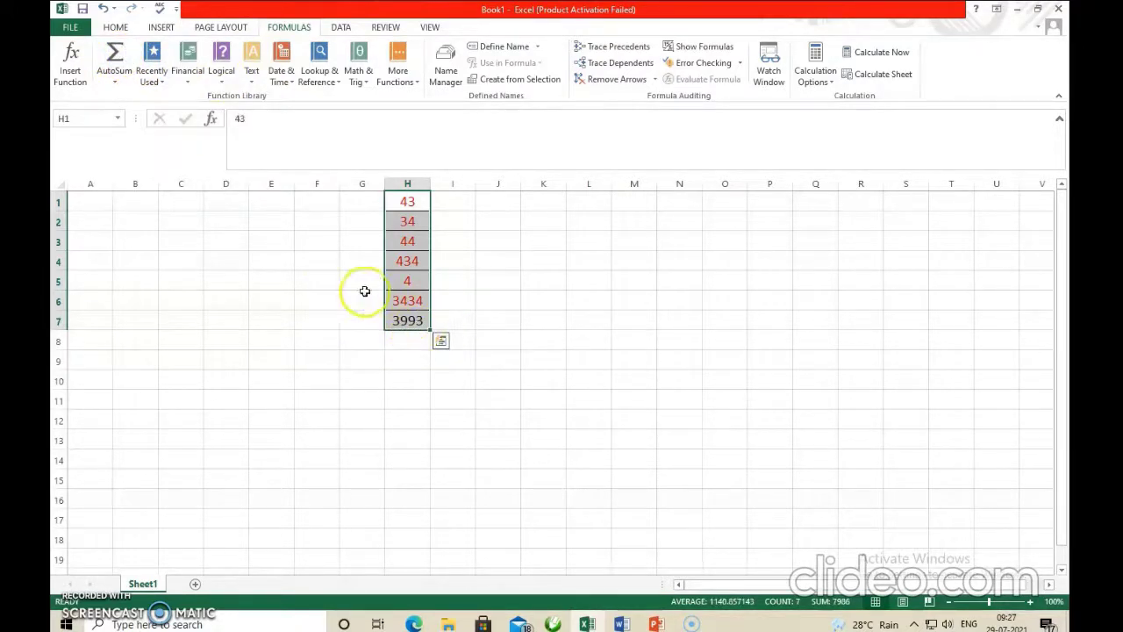
left_click(120, 29)
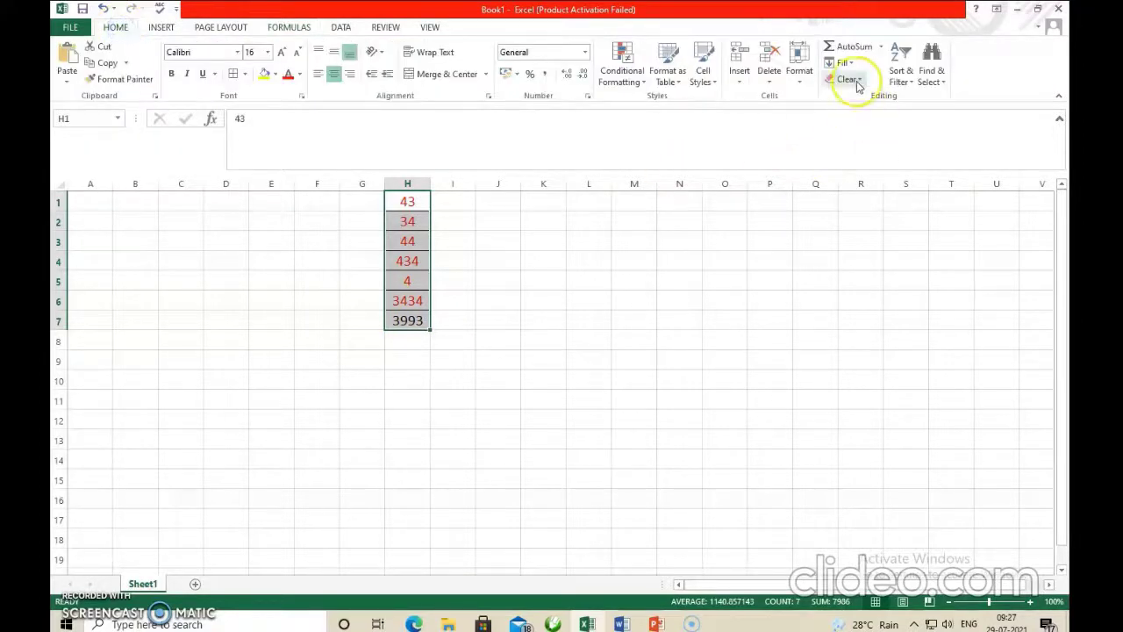
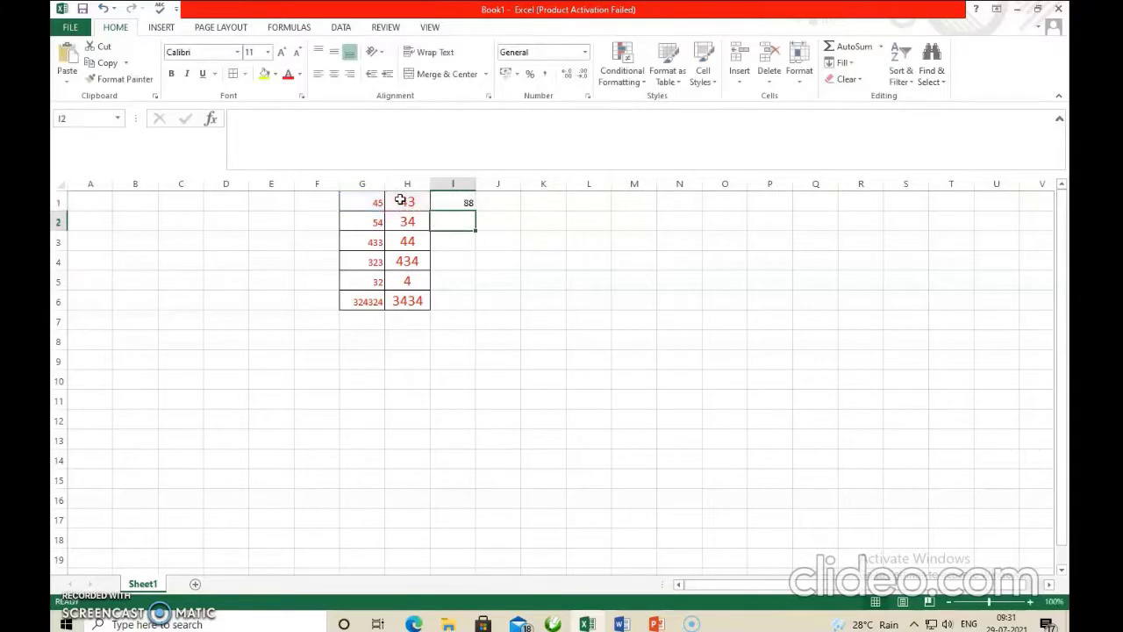
- Review the formula =G1+H1 in I1 and fill it down through I6
left_click(455, 204)
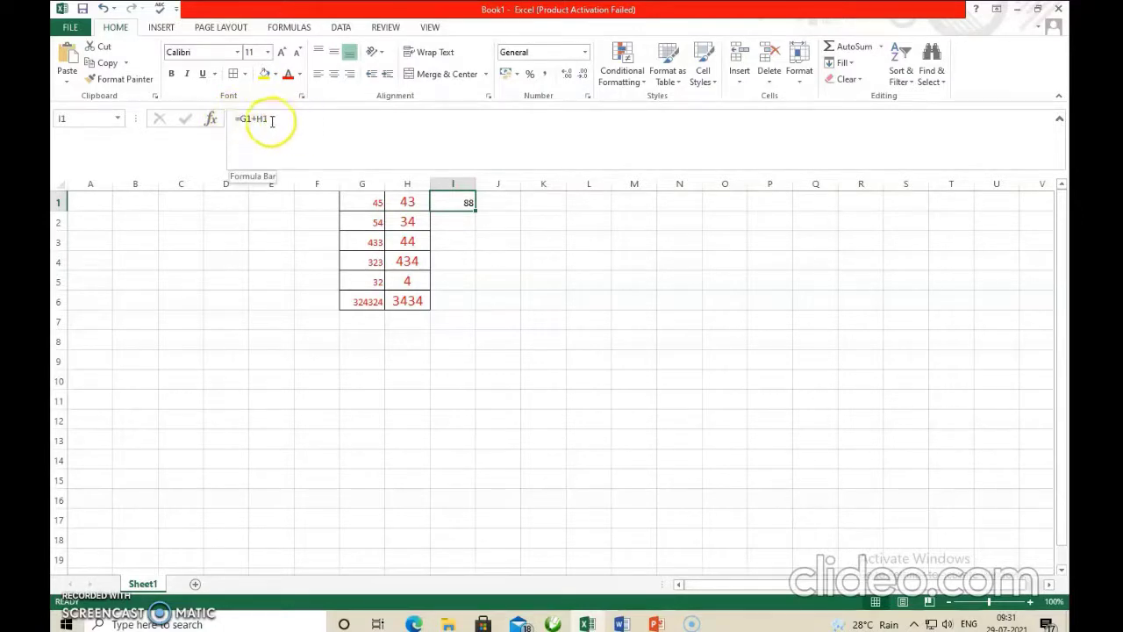
left_click(443, 208)
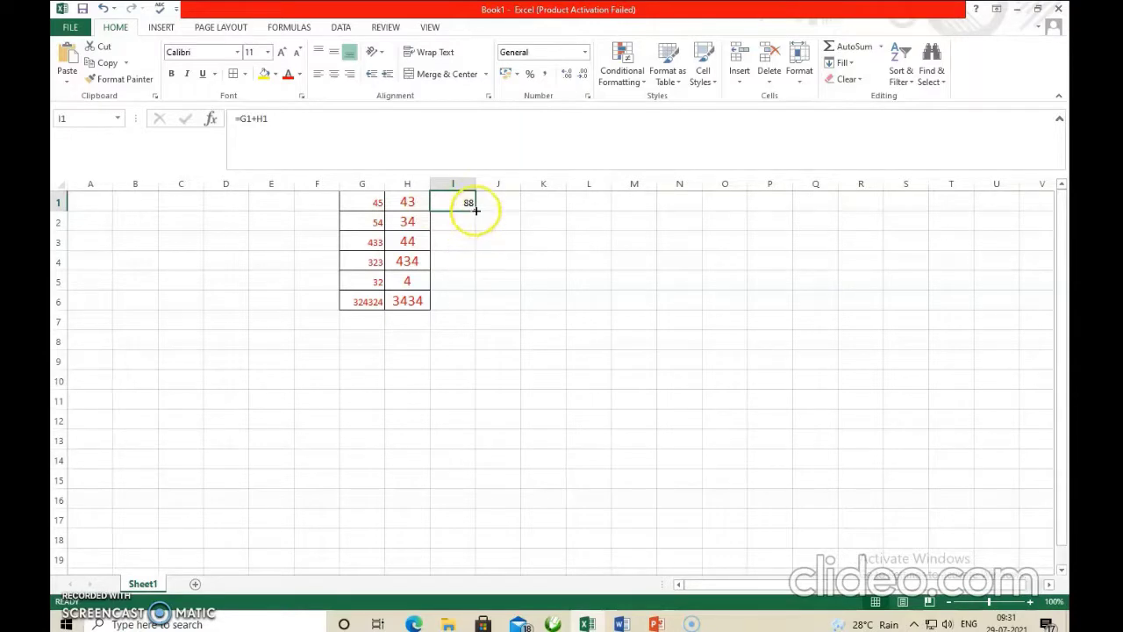
left_click(477, 211)
left_click_drag(474, 211, 475, 232)
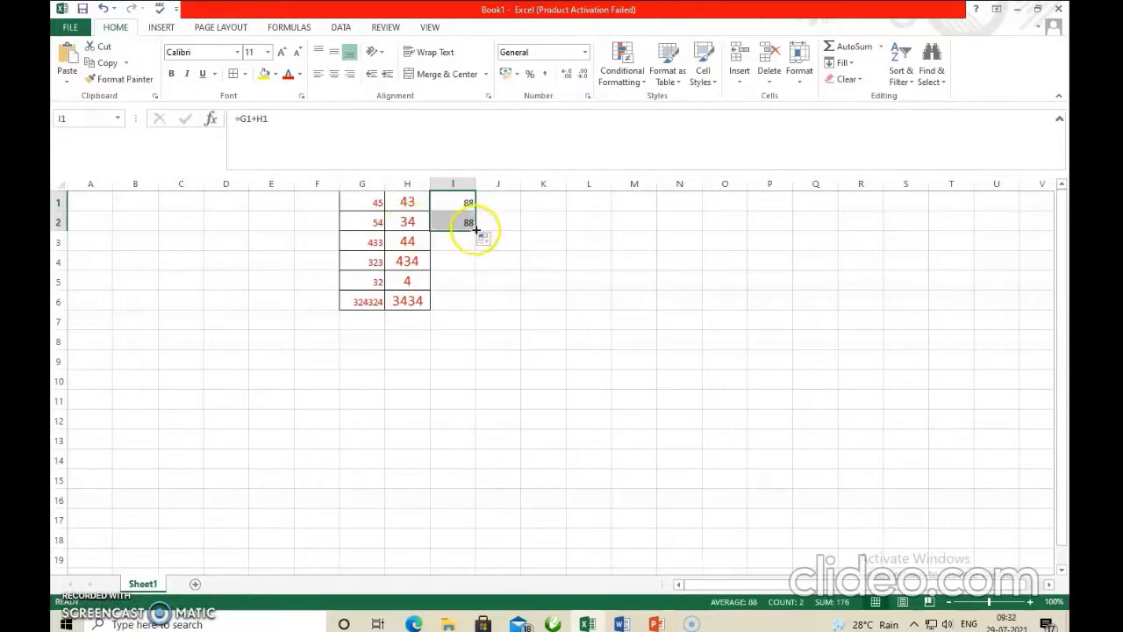
left_click_drag(476, 233, 472, 306)
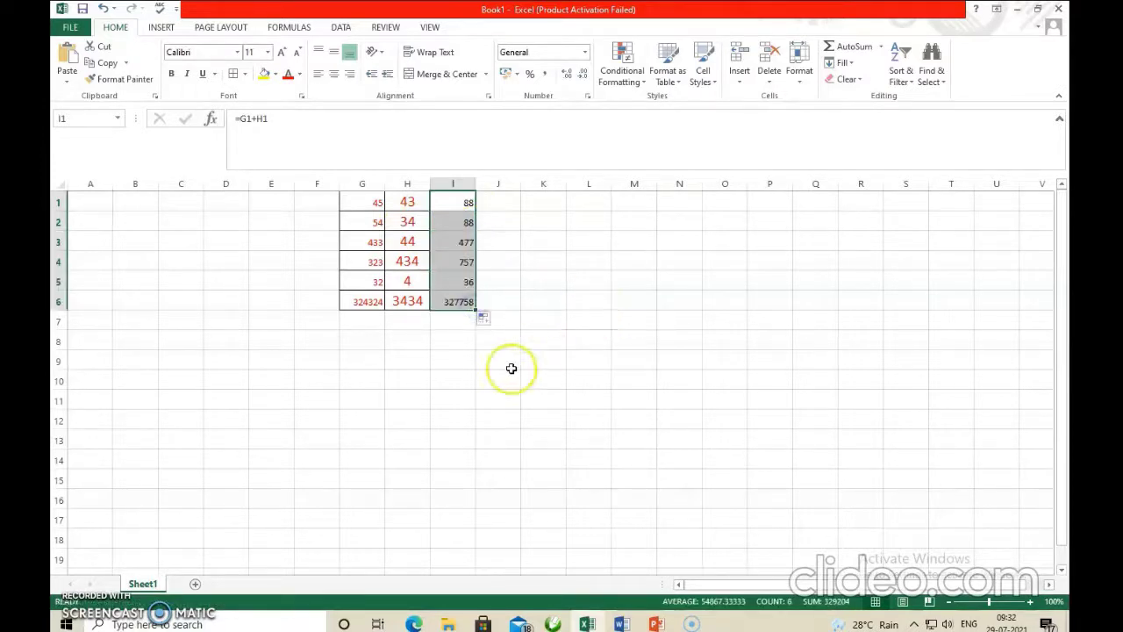
left_click(577, 316)
- Examine the formulas in I1 through I4 to compare which G and H cells each row references
left_click(452, 223)
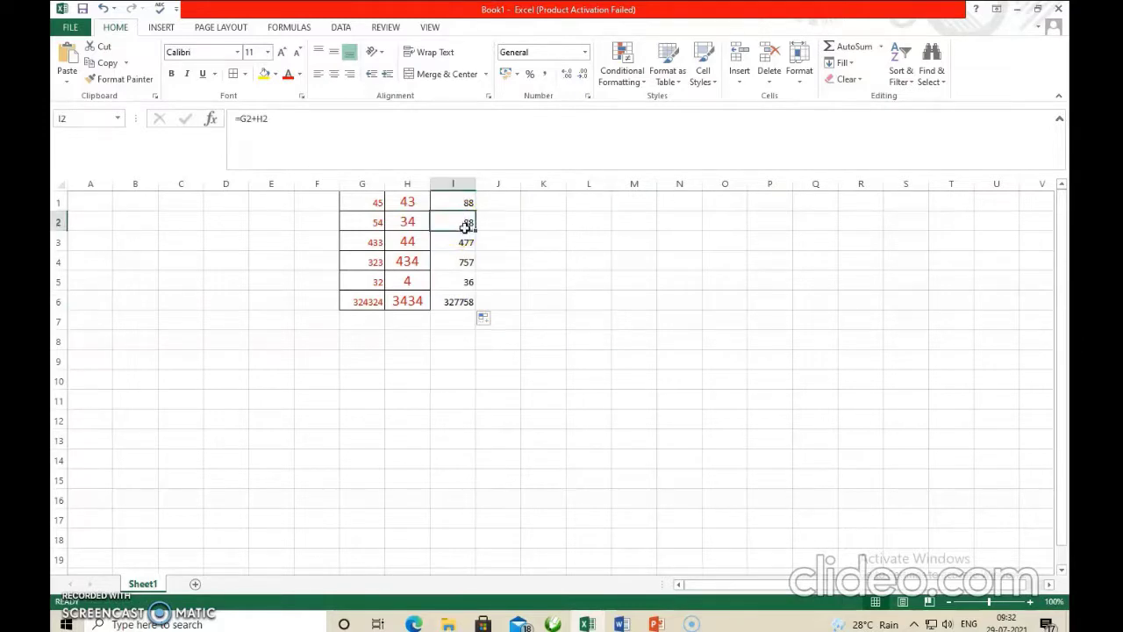
left_click(460, 224)
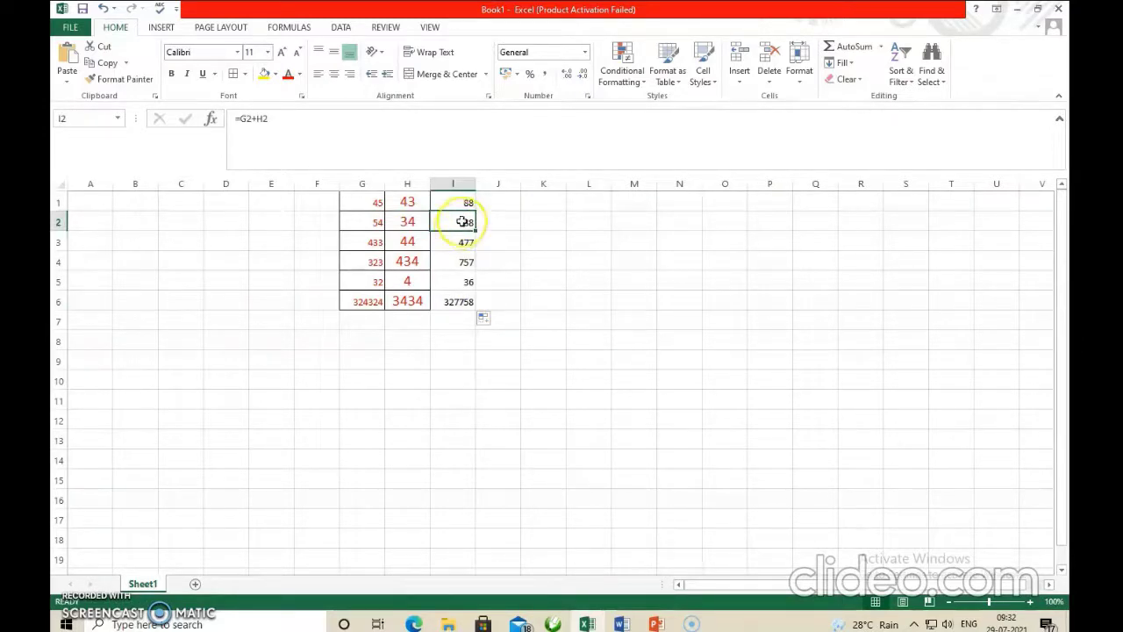
left_click(461, 202)
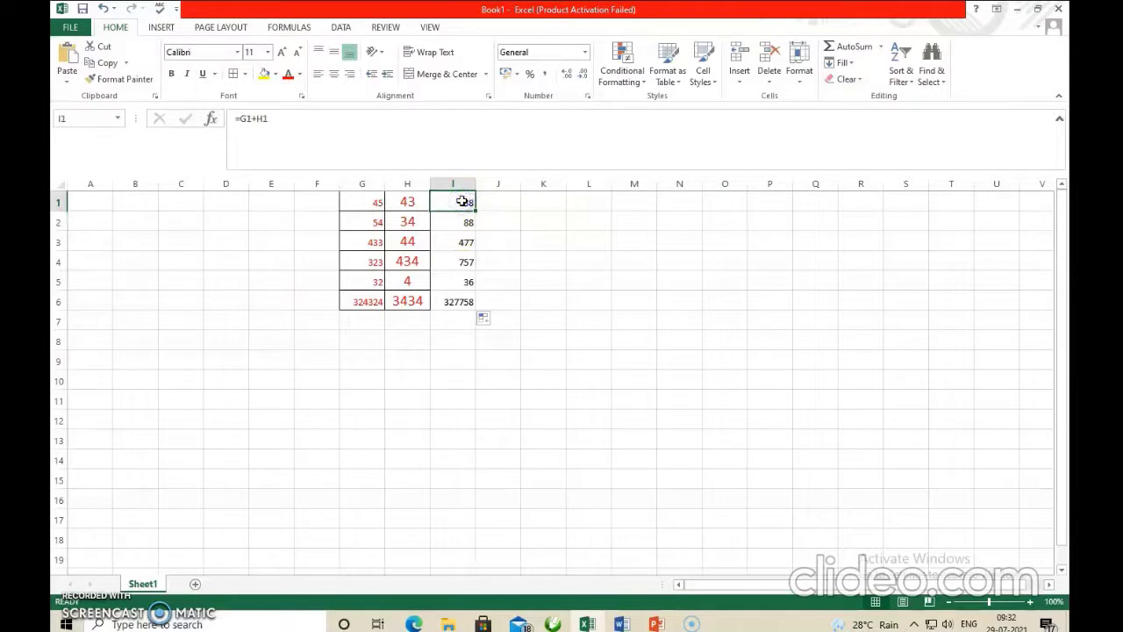
double_click(461, 202)
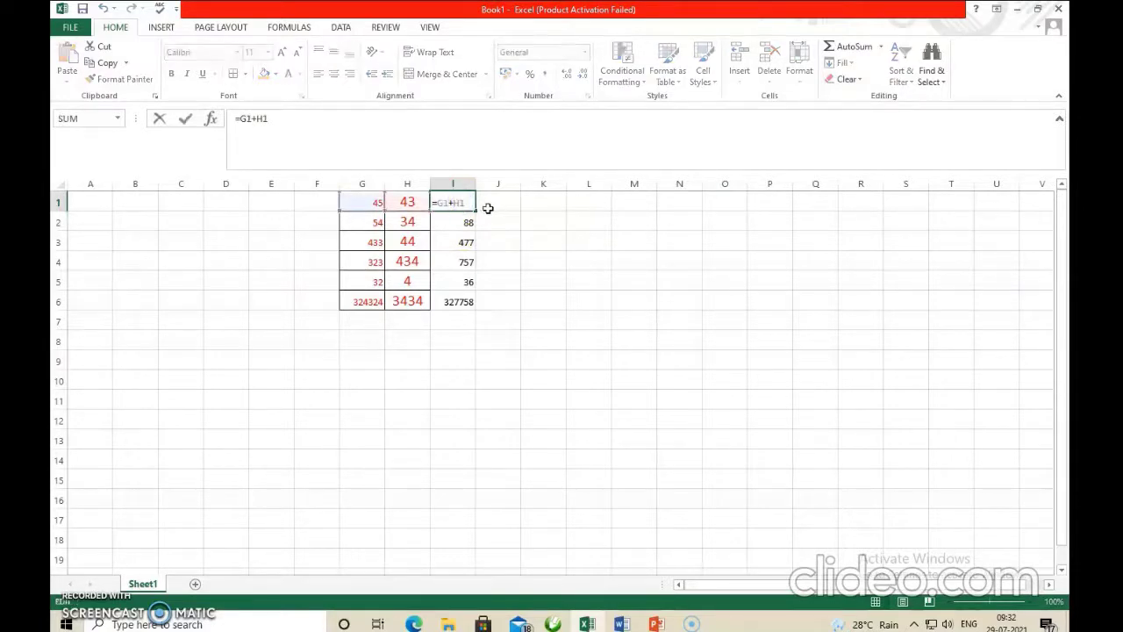
double_click(457, 224)
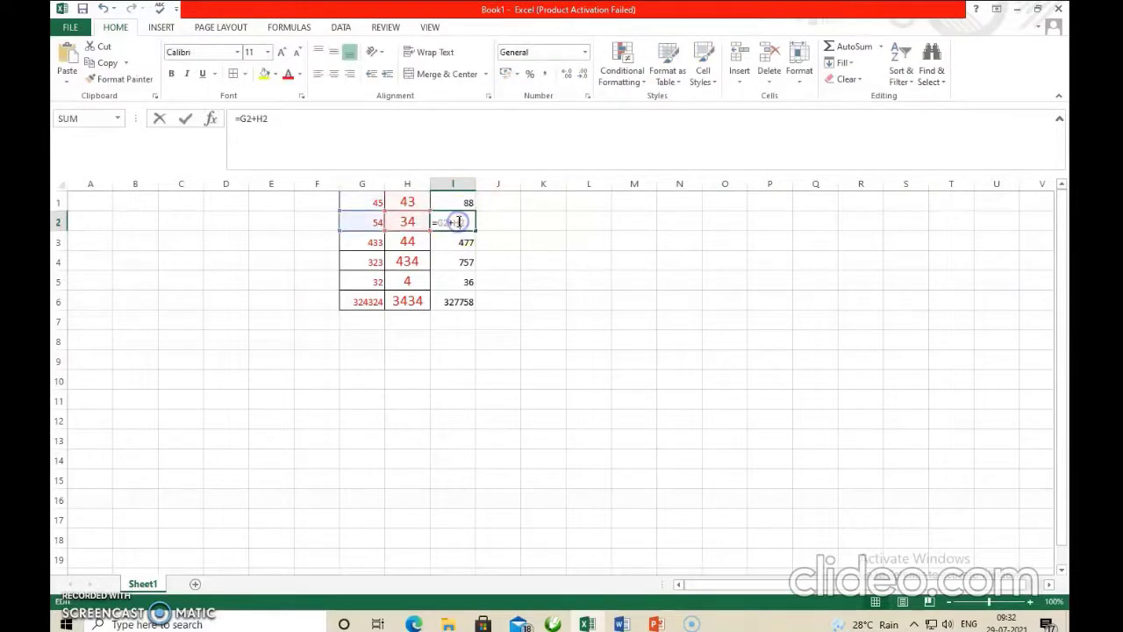
left_click_drag(485, 225, 446, 224)
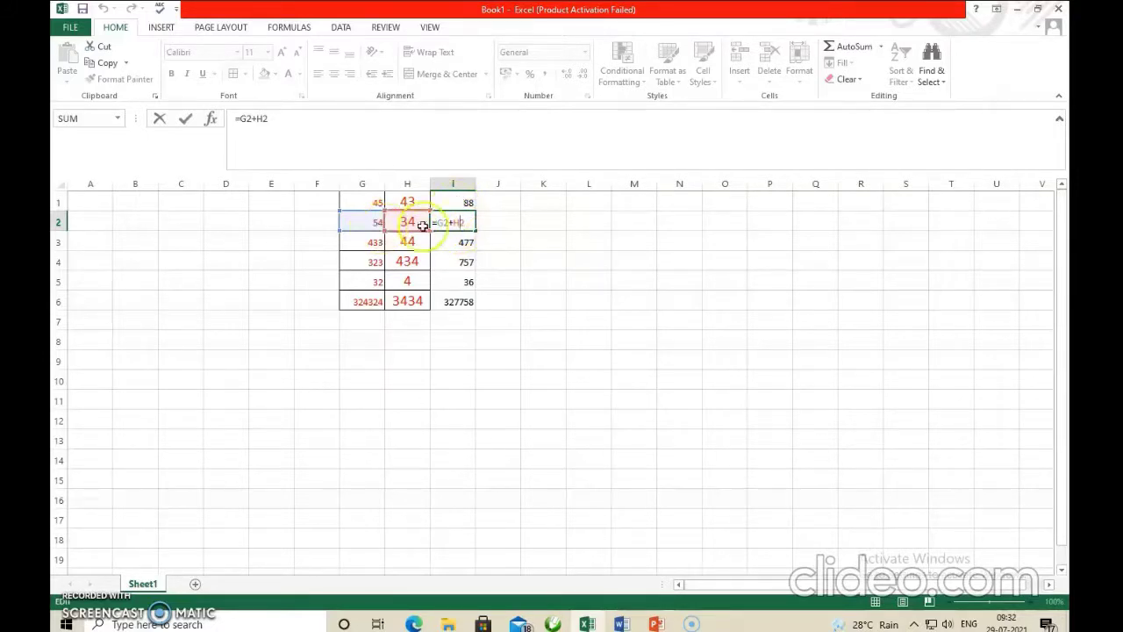
left_click(509, 228)
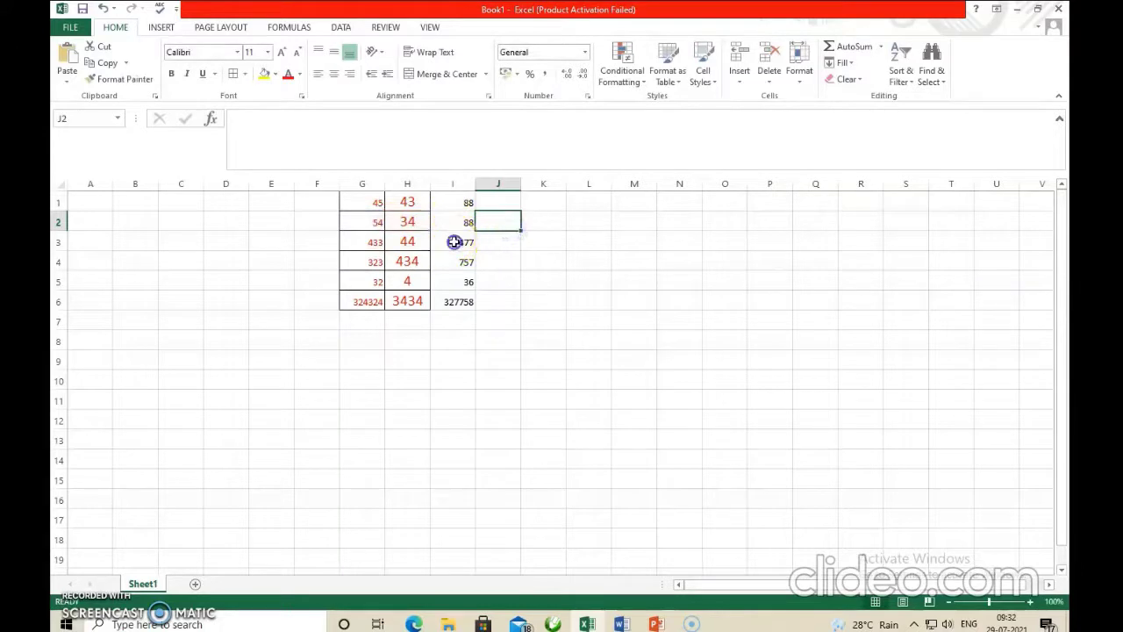
double_click(454, 242)
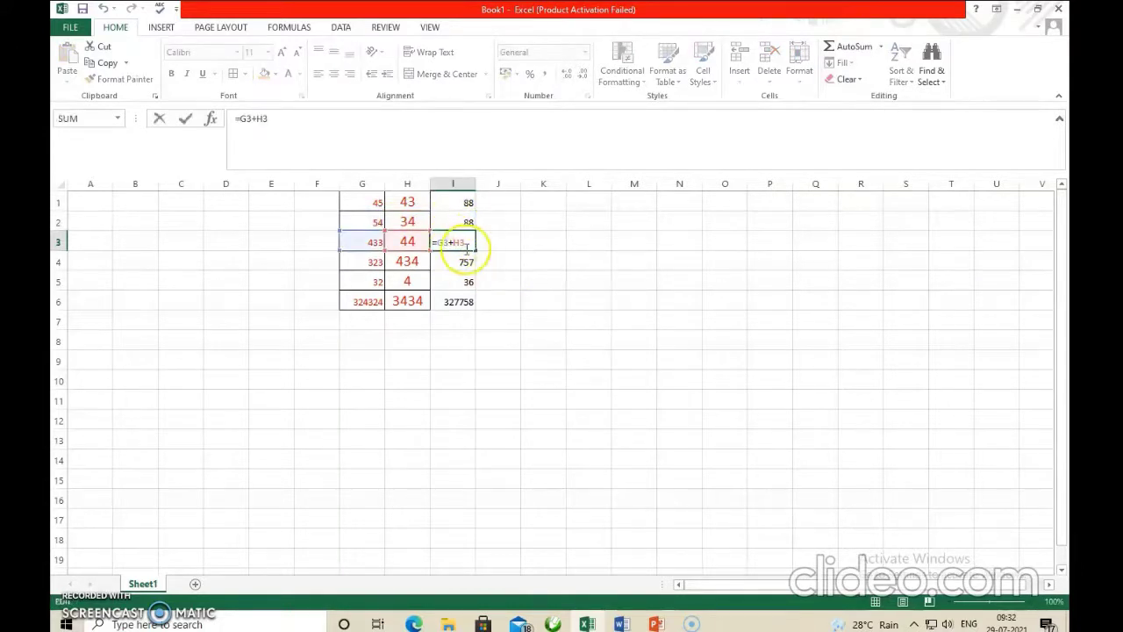
left_click(450, 261)
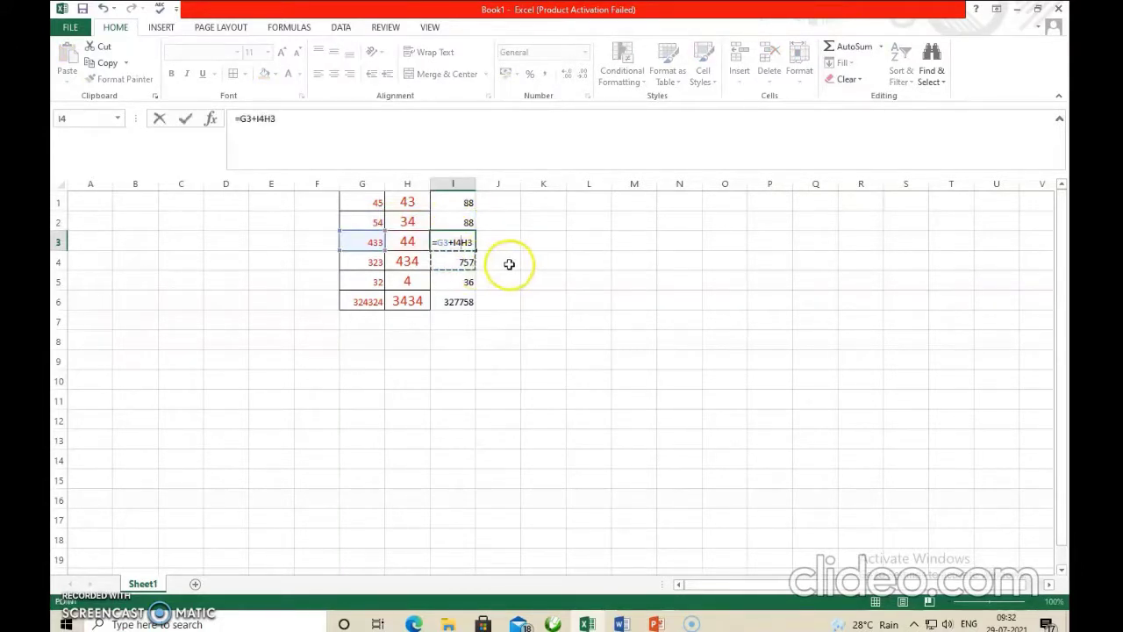
key("Escape")
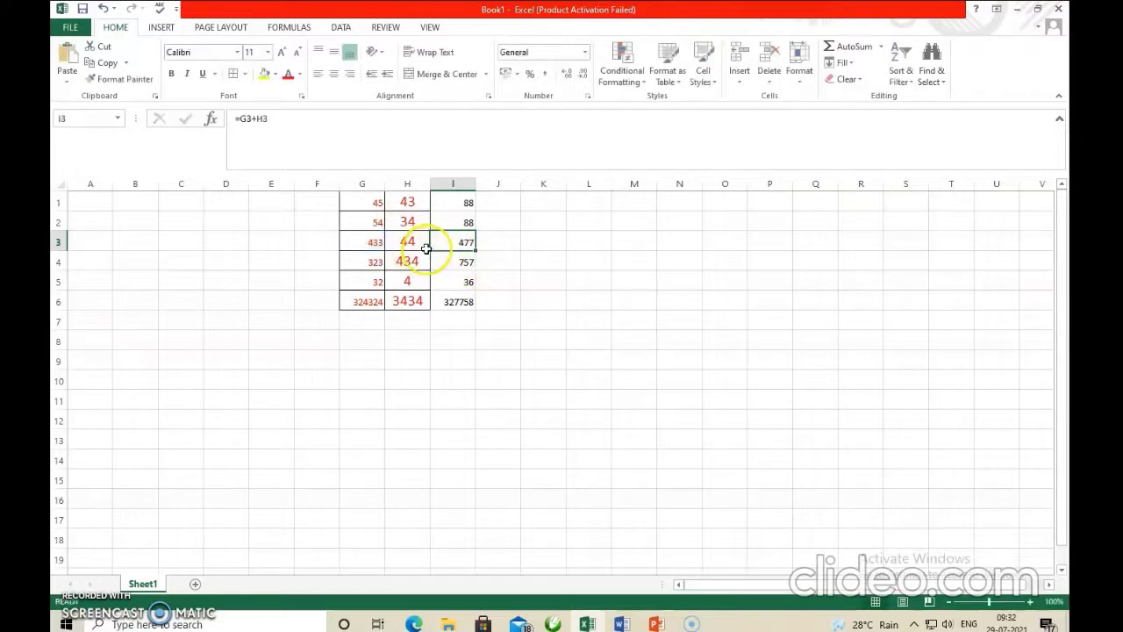
left_click(449, 263)
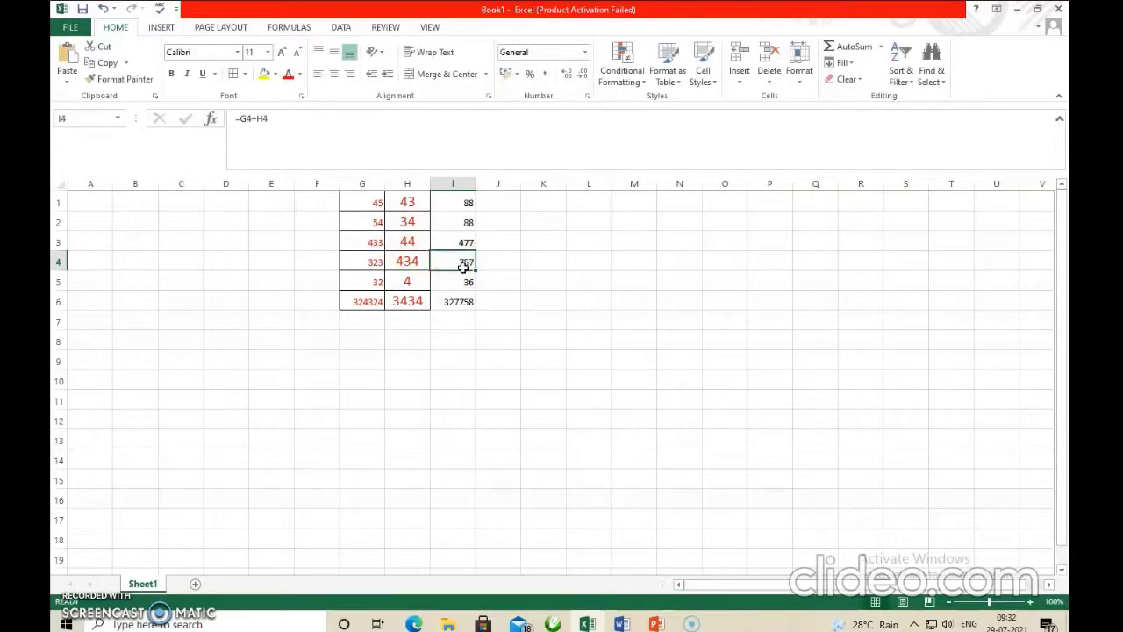
- Check which G and H cells the formulas in I5 and I6 reference
left_click(450, 280)
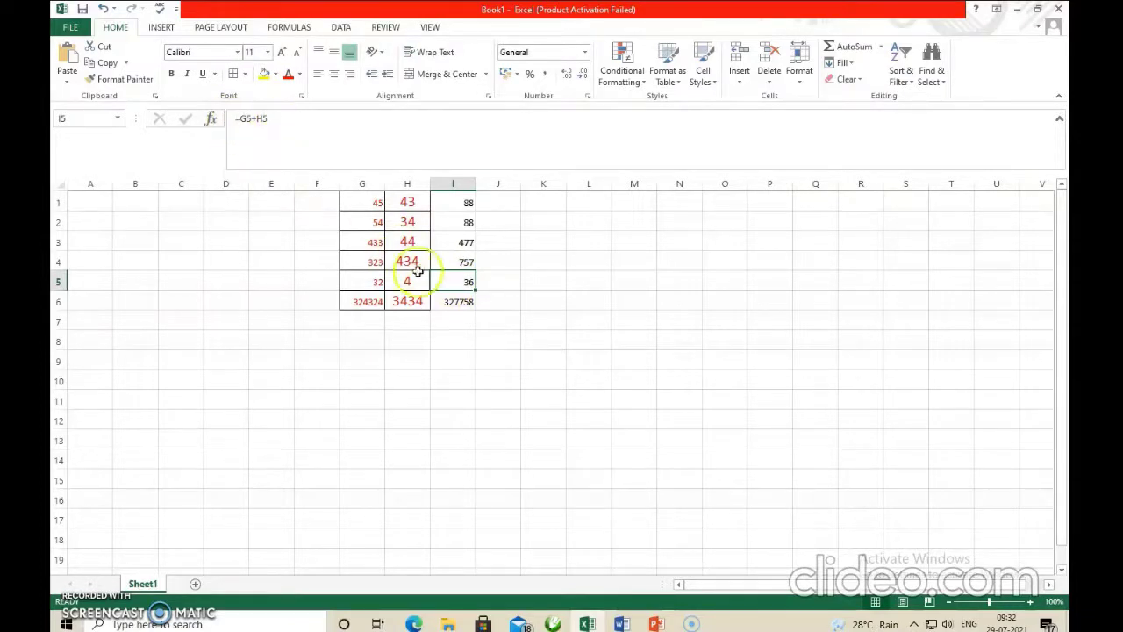
left_click(454, 300)
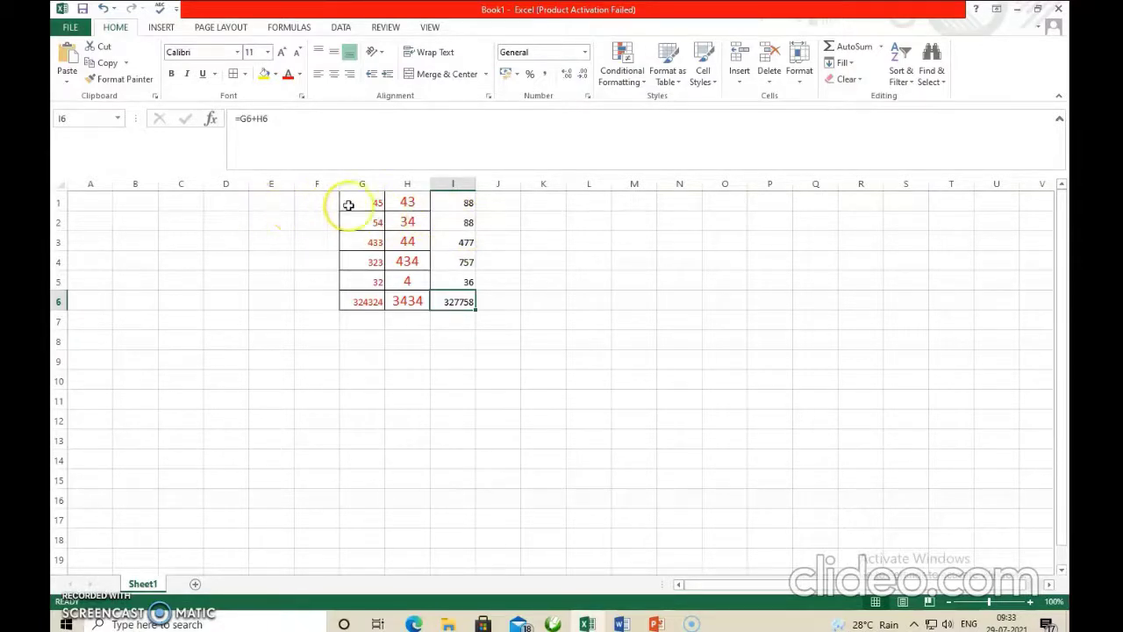
- Enter the value 5 in cell E1
left_click(284, 202)
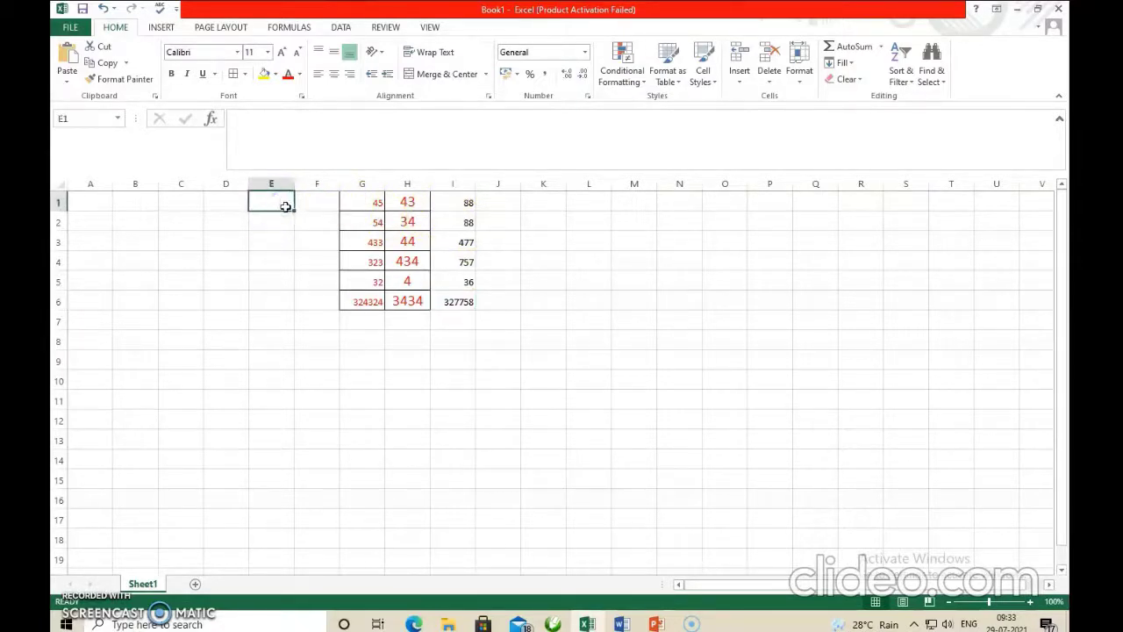
type("45")
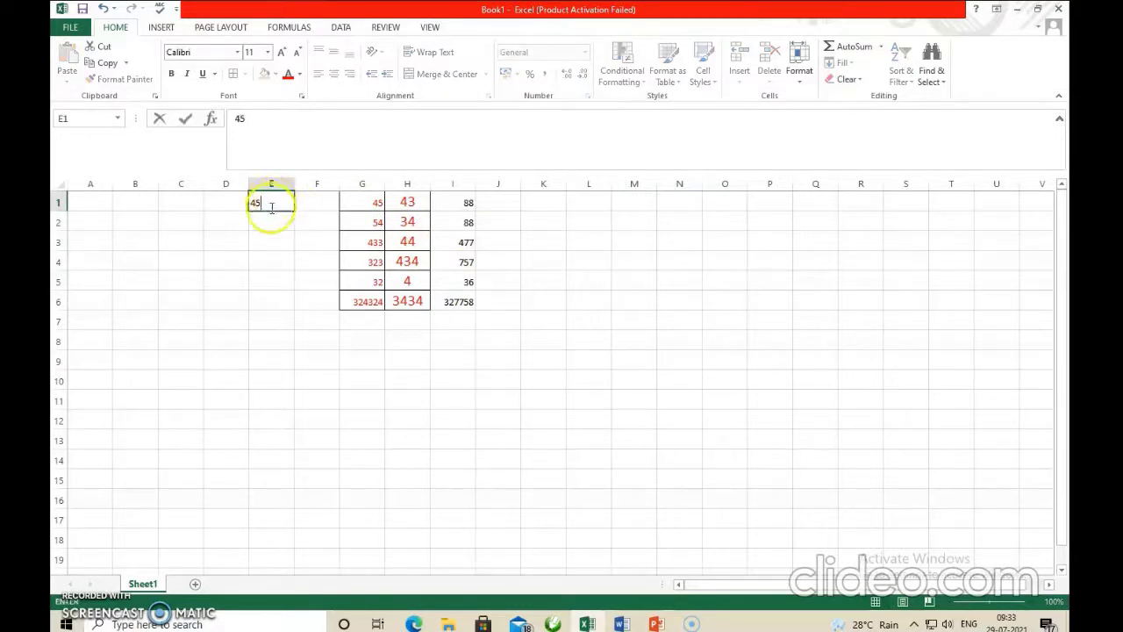
type("5")
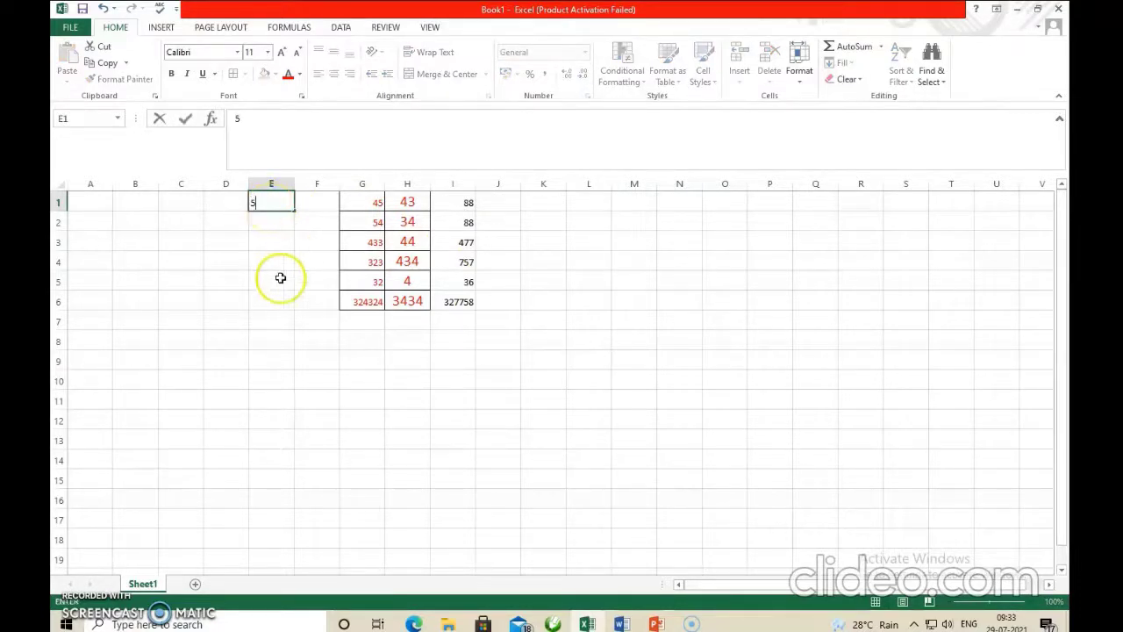
left_click(269, 279)
- Replace the formula in I1 with =H1+E1, picking E1 as the second reference
left_click(449, 199)
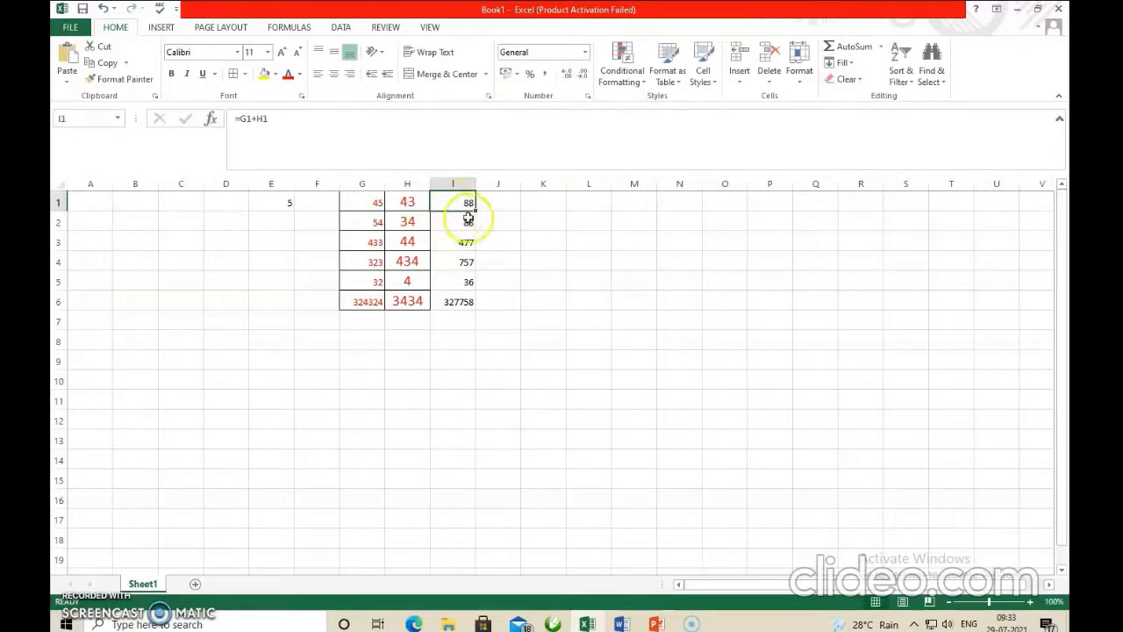
double_click(456, 201)
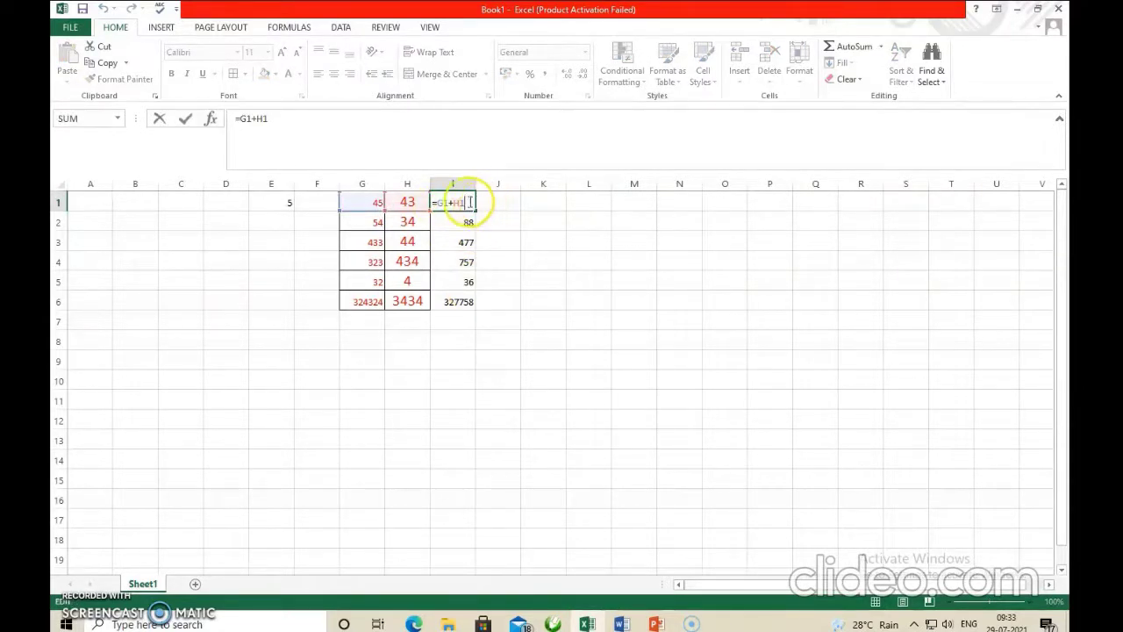
key("BackSpace")
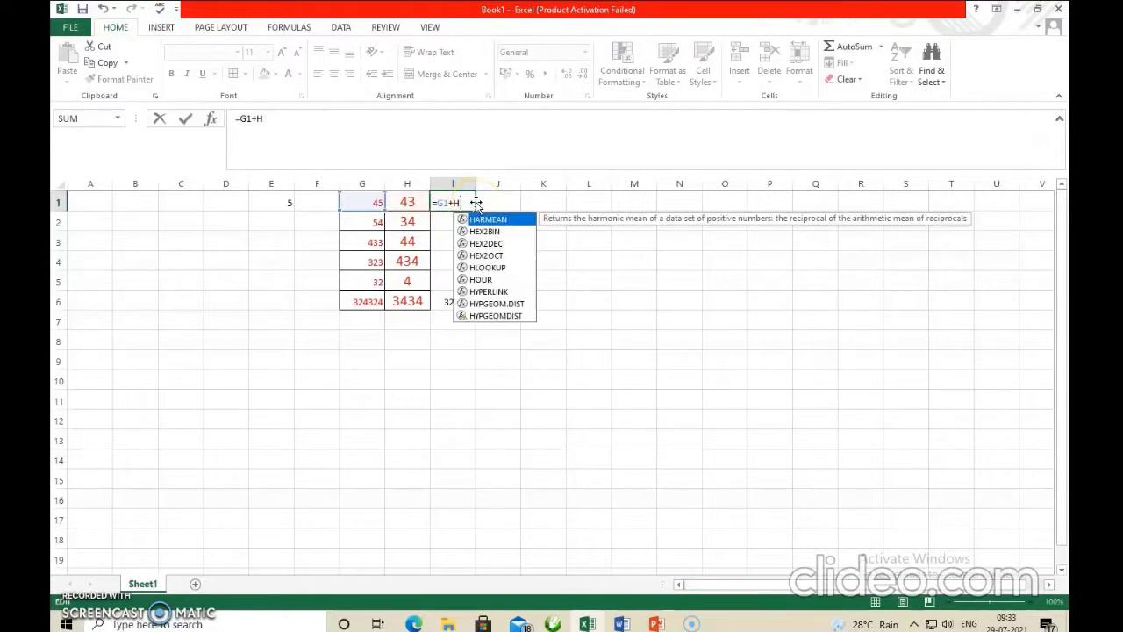
key("BackSpace")
key("BackSpace")
key("BackSpace")
key("BackSpace")
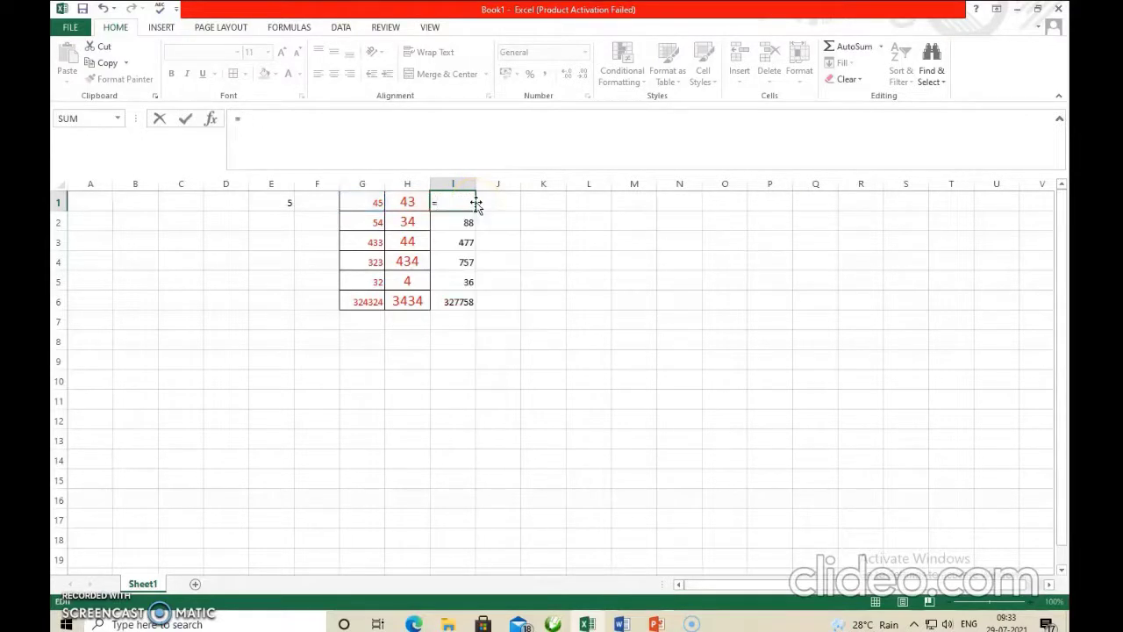
type("h1+")
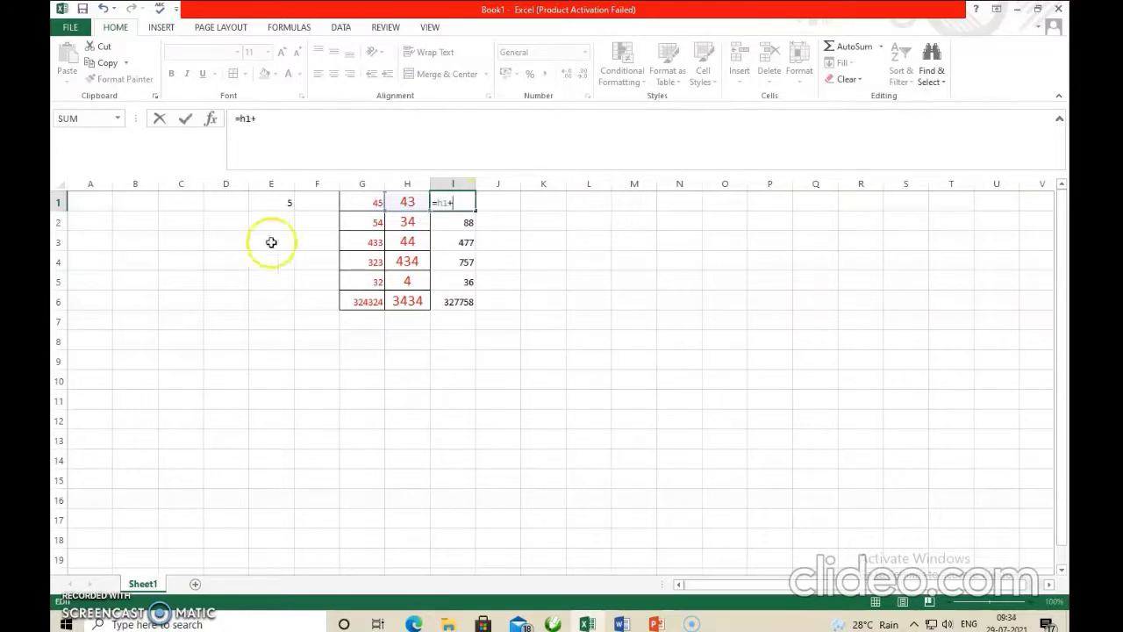
left_click(277, 202)
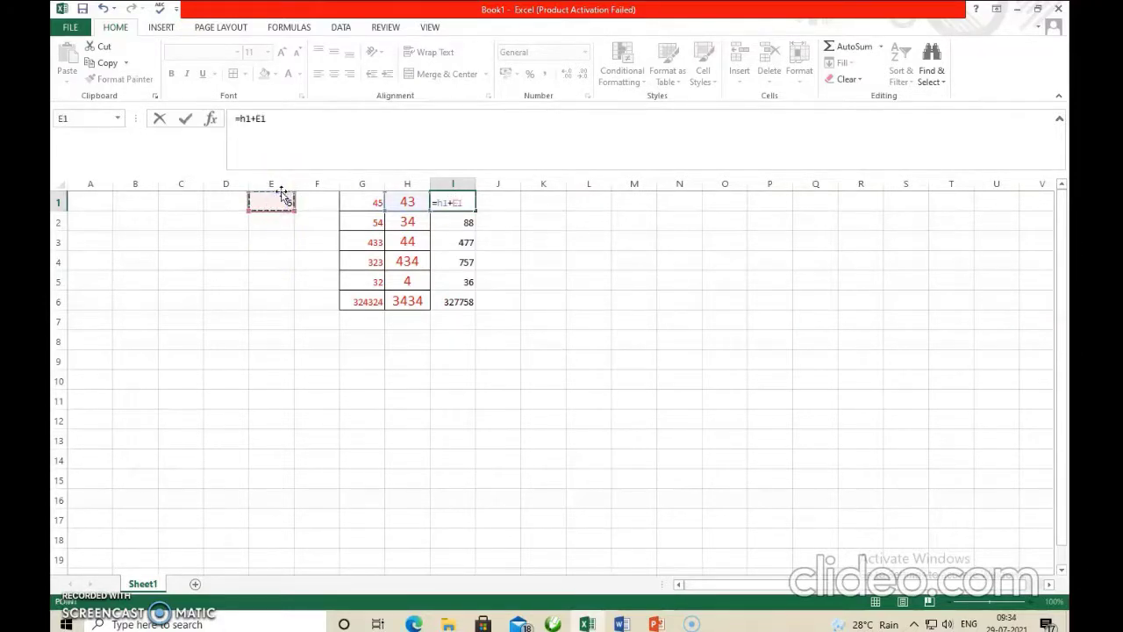
key("Return")
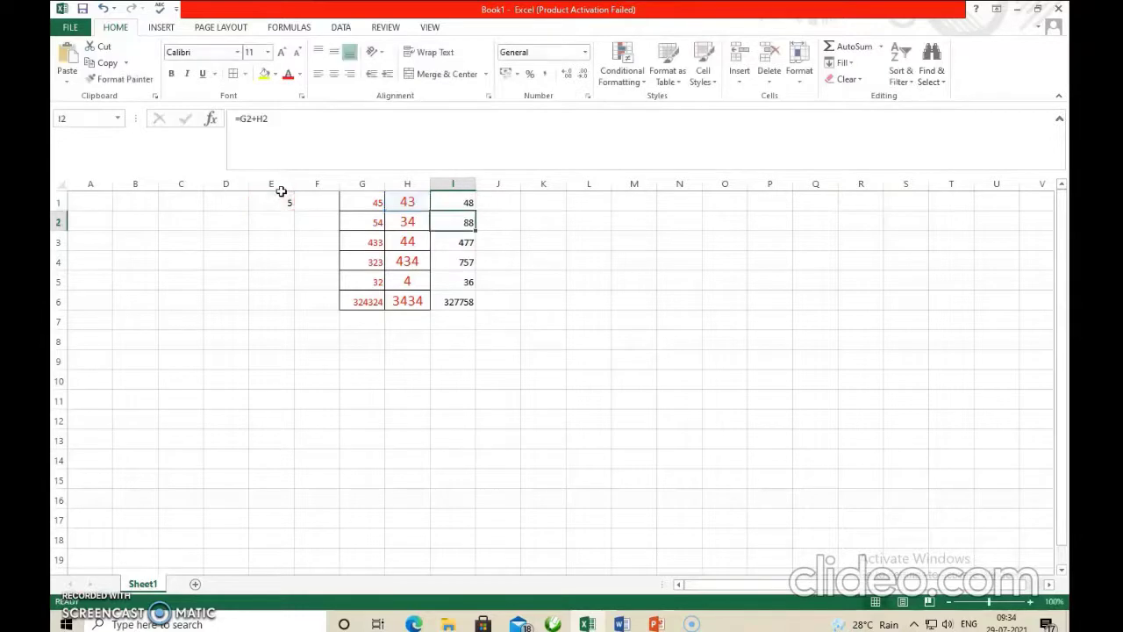
- Fill the formula =H1+E1 from I1 down through I6
left_click(452, 198)
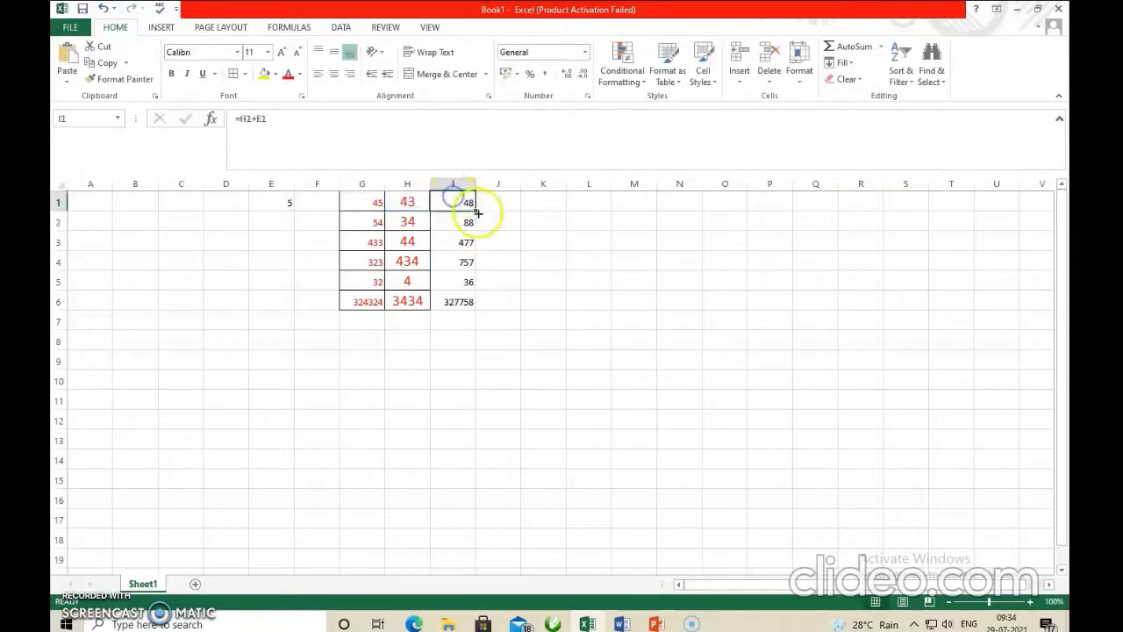
left_click_drag(473, 210, 474, 305)
left_click(556, 307)
- Examine the formulas in I2 and I1 and the value in E1 to compare which E cell each formula references
left_click(470, 224)
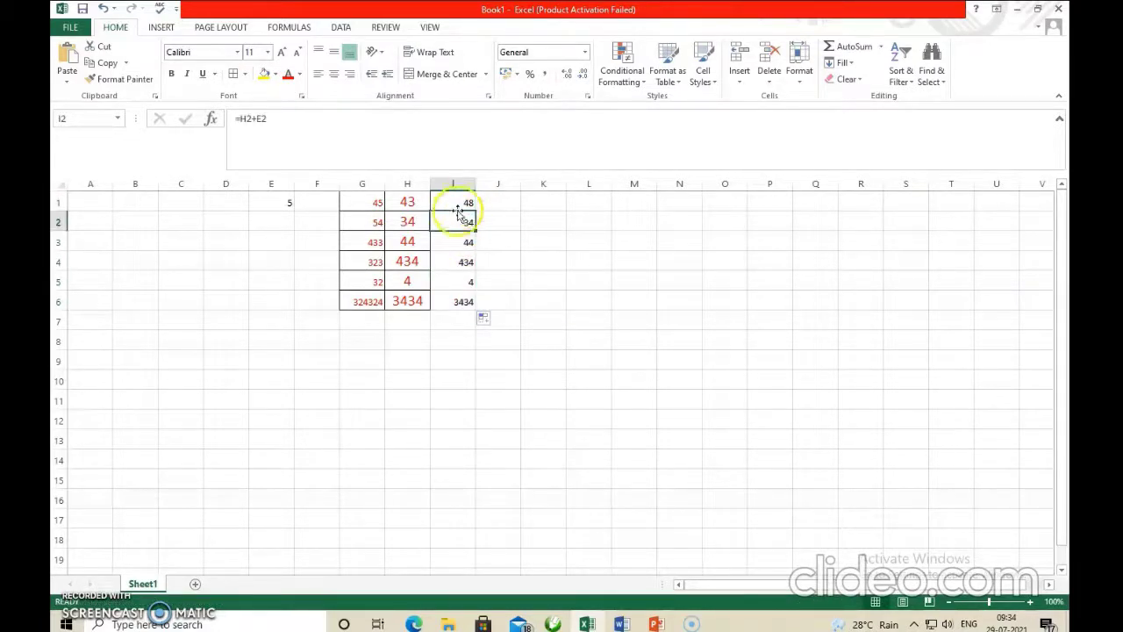
double_click(461, 221)
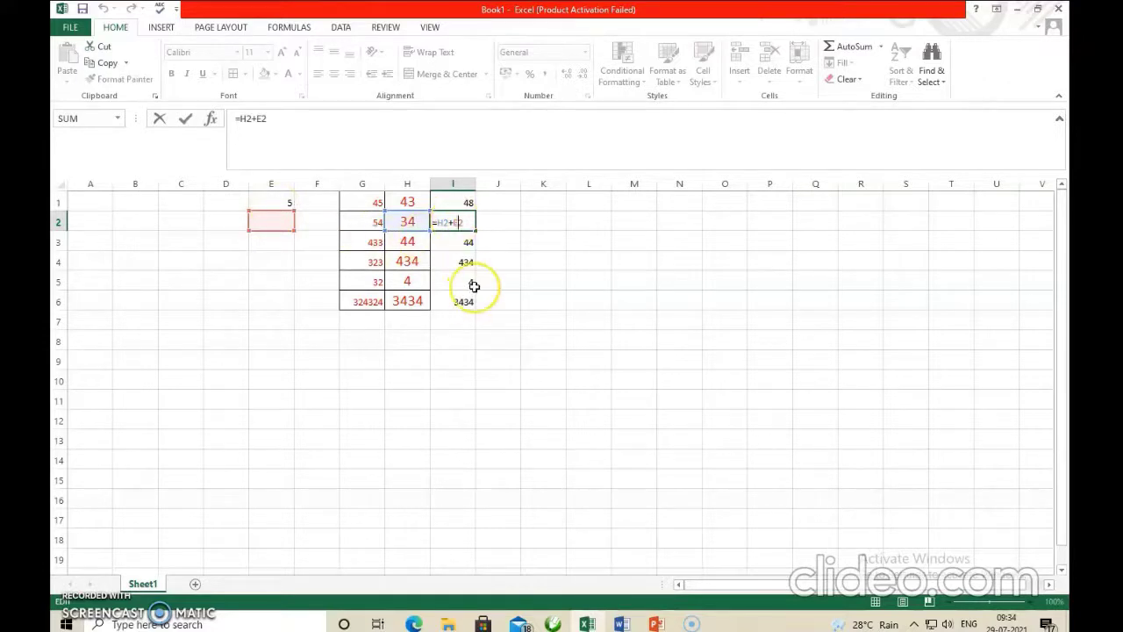
left_click(541, 266)
left_click(461, 198)
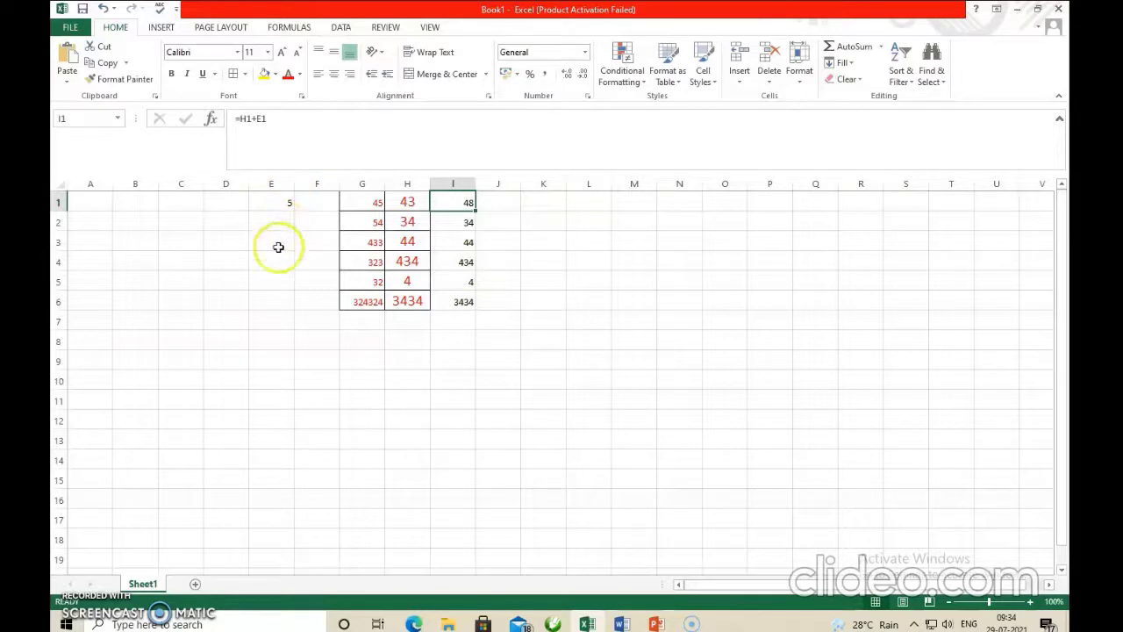
left_click(279, 202)
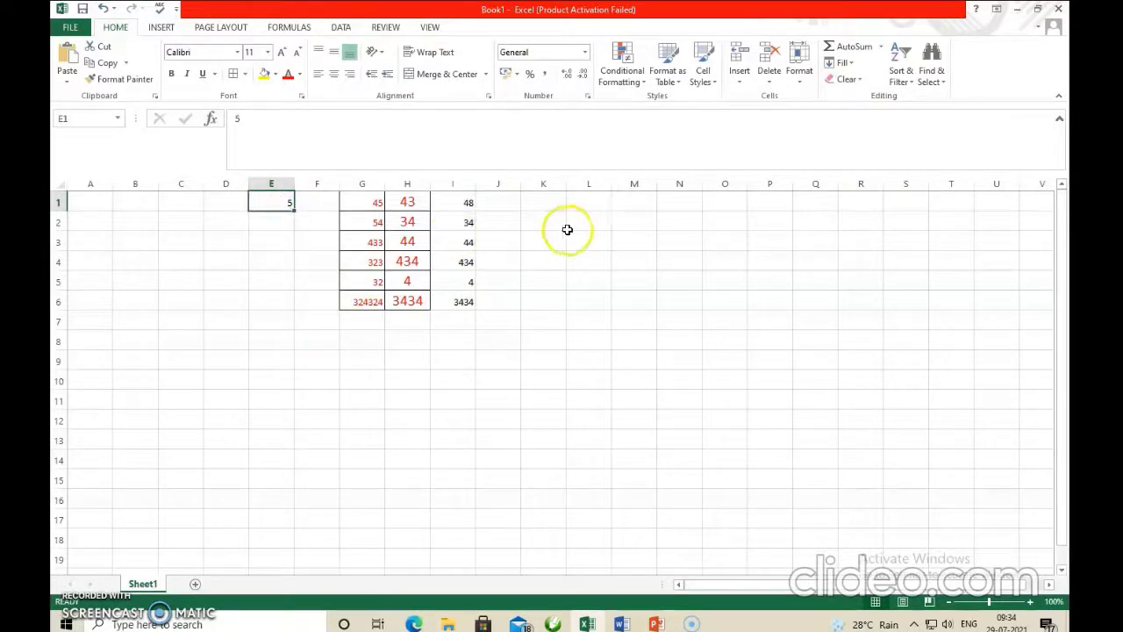
left_click(541, 238)
- Make the E1 reference in I1's formula absolute, giving =H1+$E$1
double_click(464, 203)
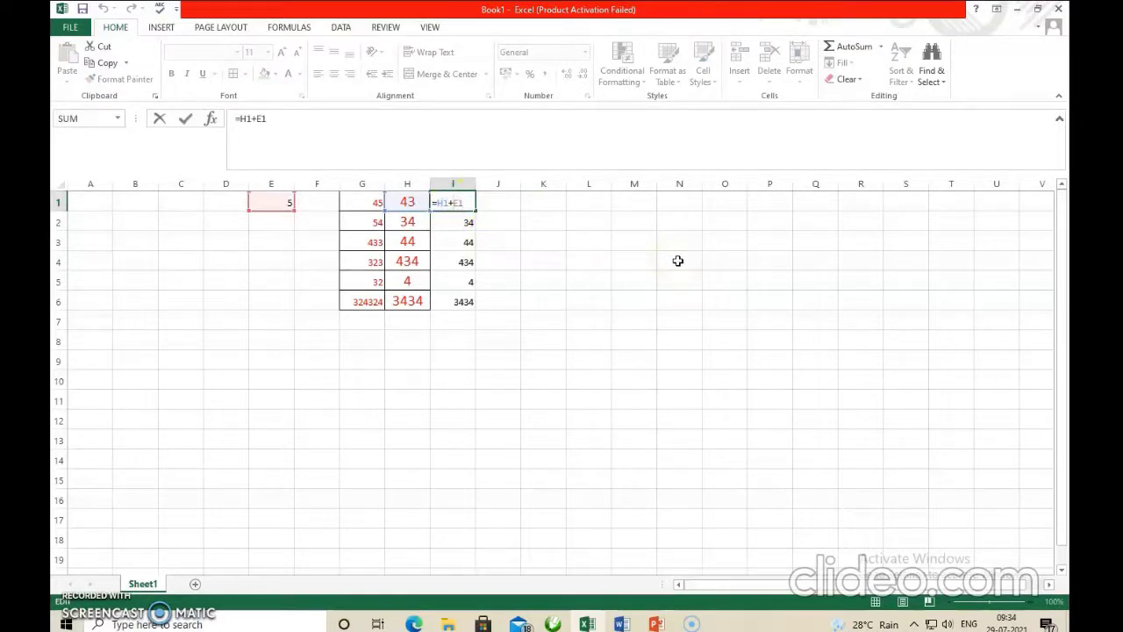
left_click(463, 203)
key("Return")
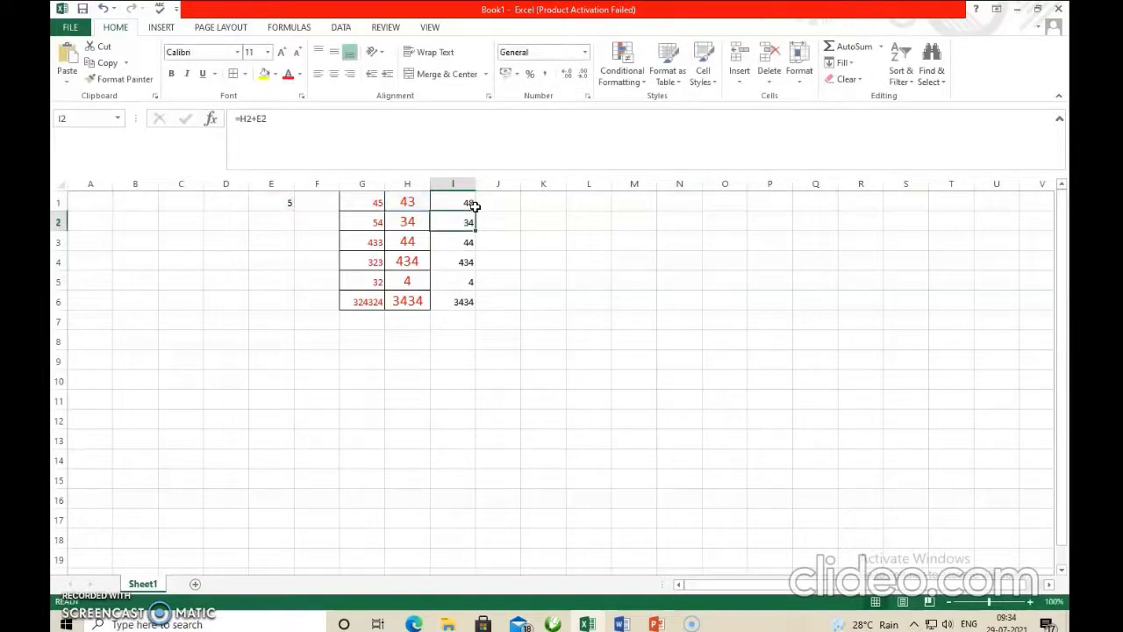
- Fill the formula =H1+$E$1 from I1 into I2, check the copy, and extend it down through I6
left_click(463, 202)
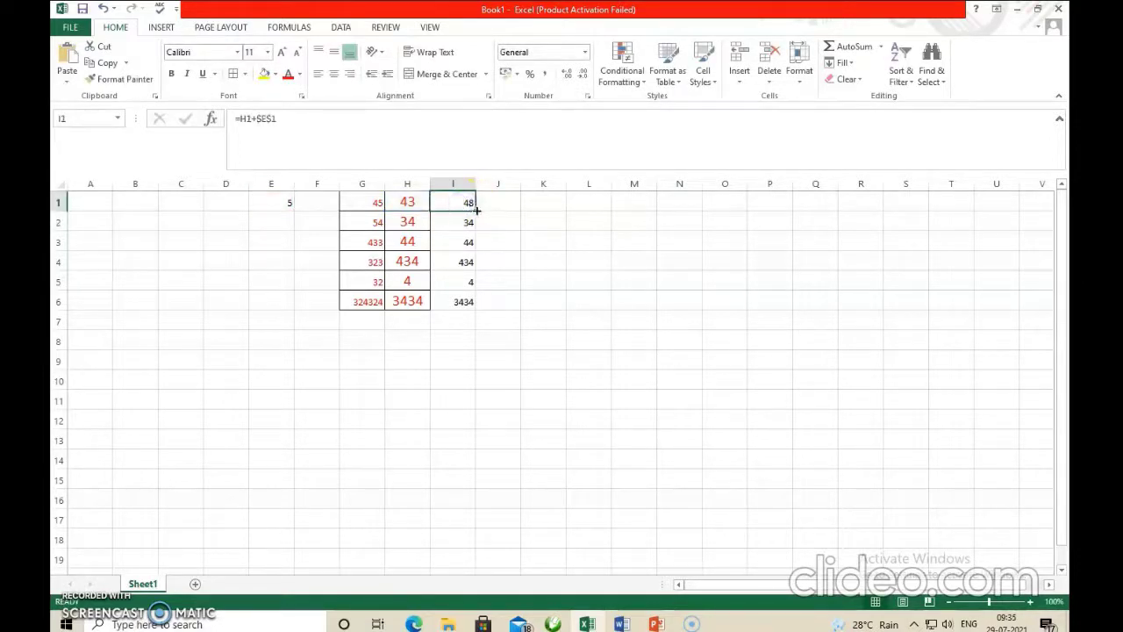
mouse_move(475, 210)
left_mouse_down()
mouse_move(476, 237)
mouse_move(477, 204)
left_mouse_up()
left_click_drag(473, 211, 475, 226)
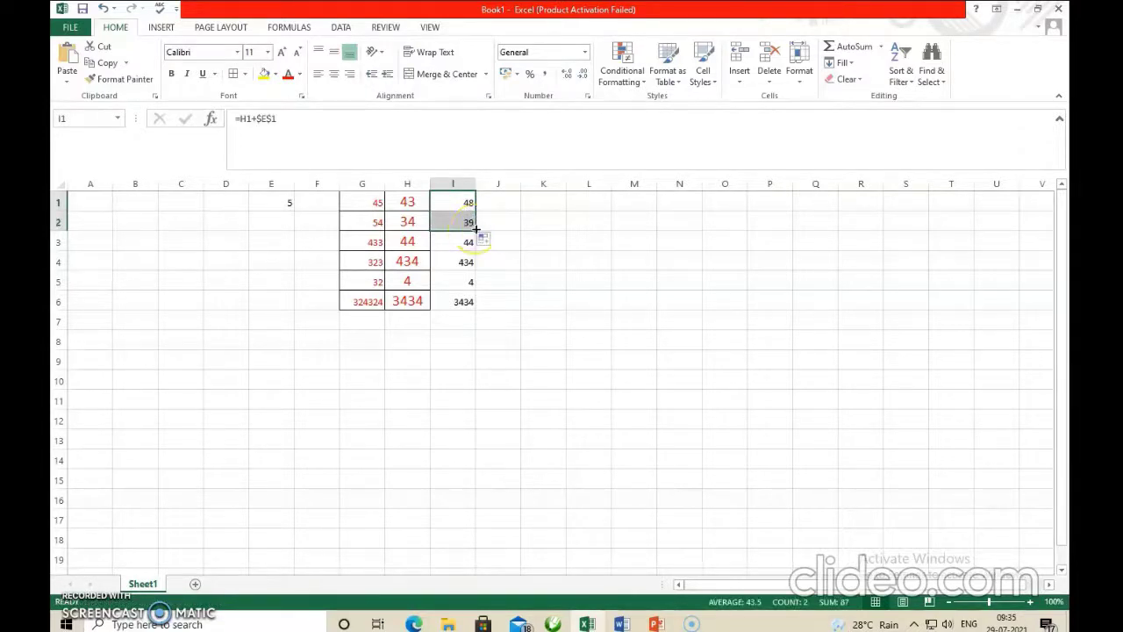
left_click(469, 223)
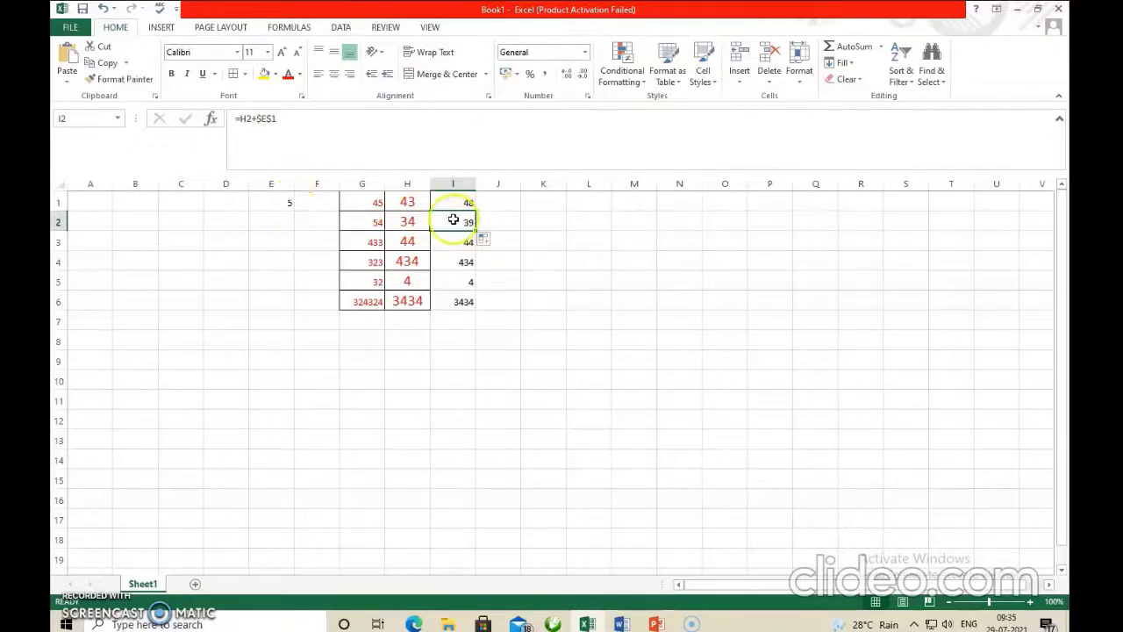
left_click_drag(475, 232, 477, 307)
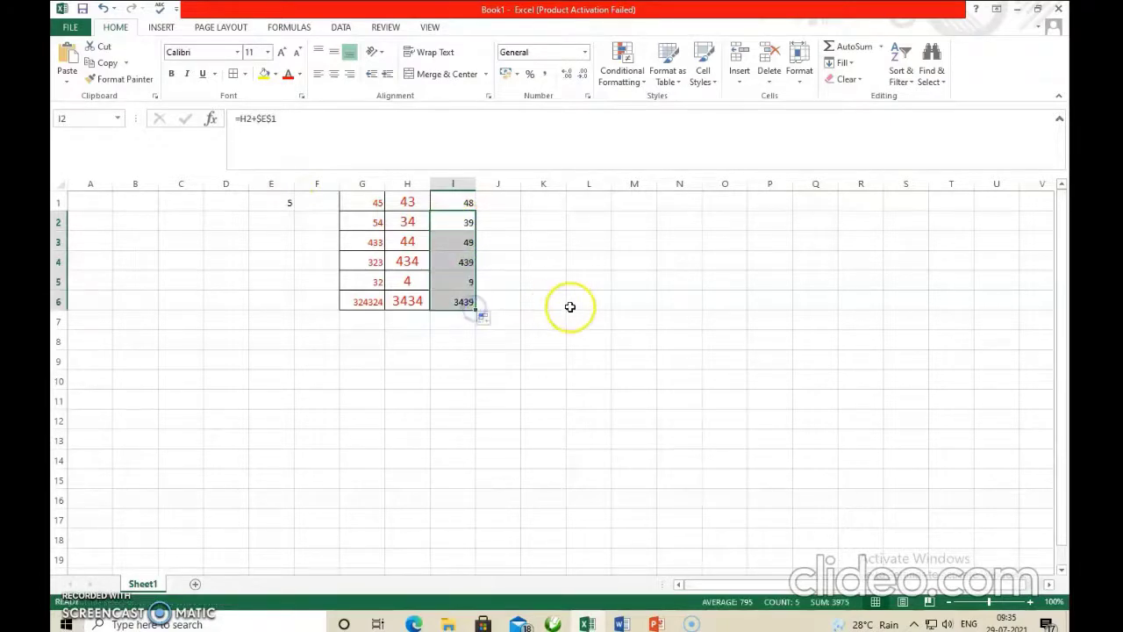
- Examine the formulas in I3 through I6 to compare their H references and the absolute reference $E$1
left_click(465, 243)
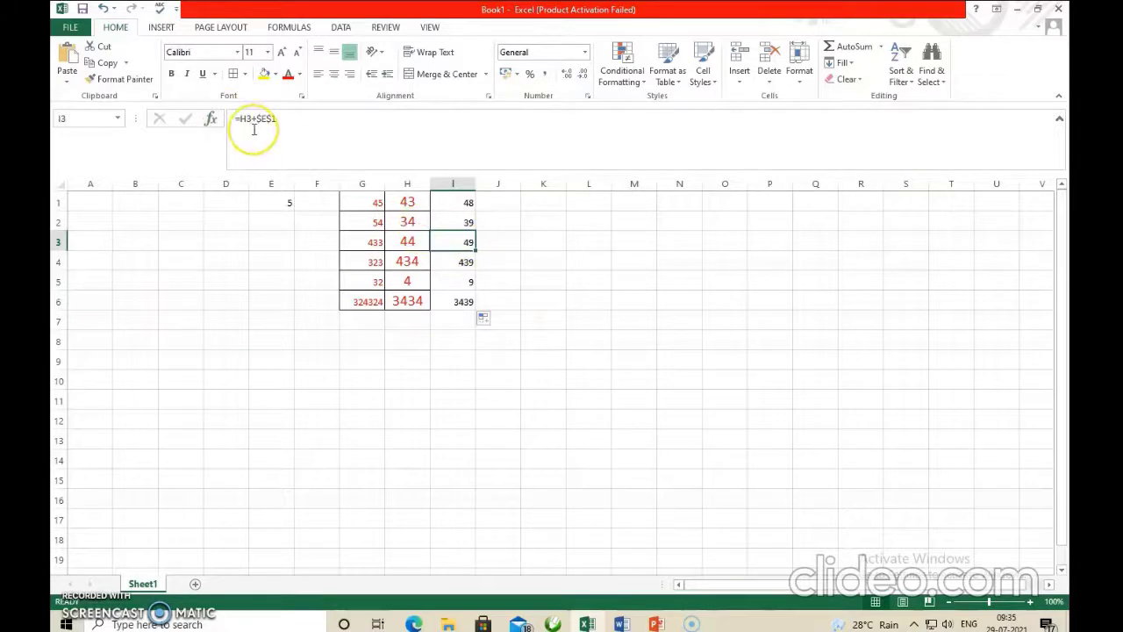
left_click(470, 263)
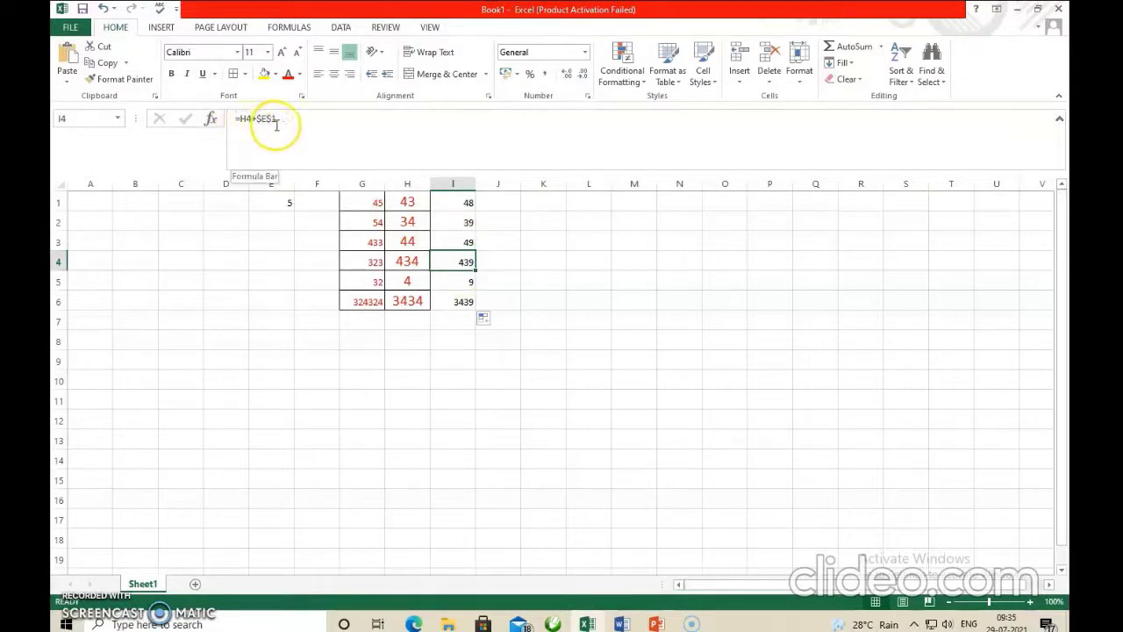
left_click(457, 279)
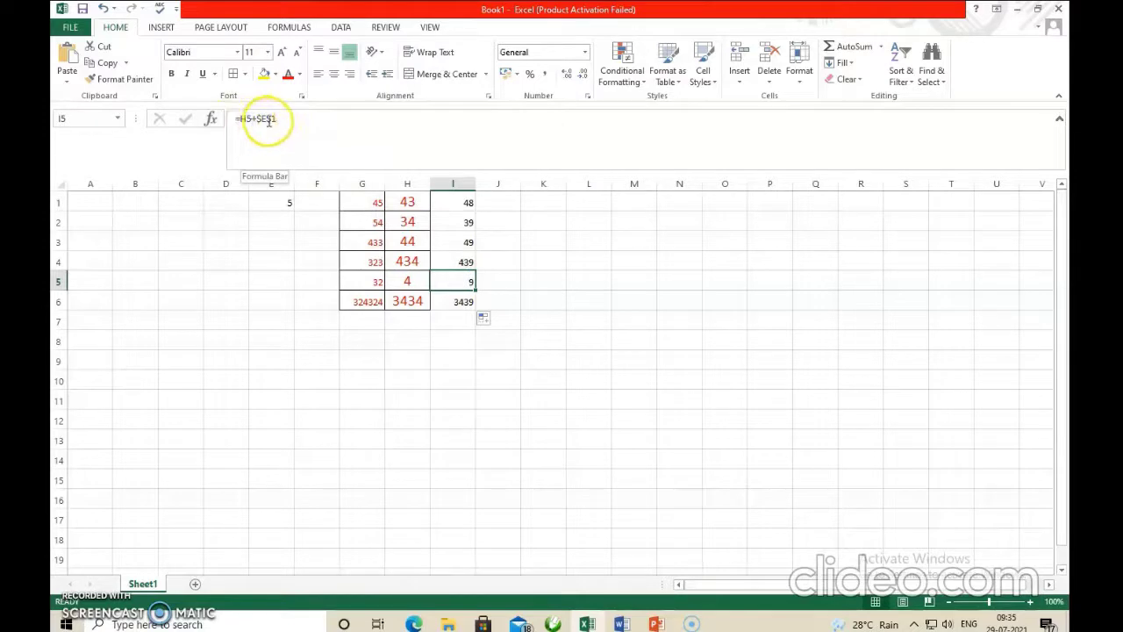
left_click(460, 302)
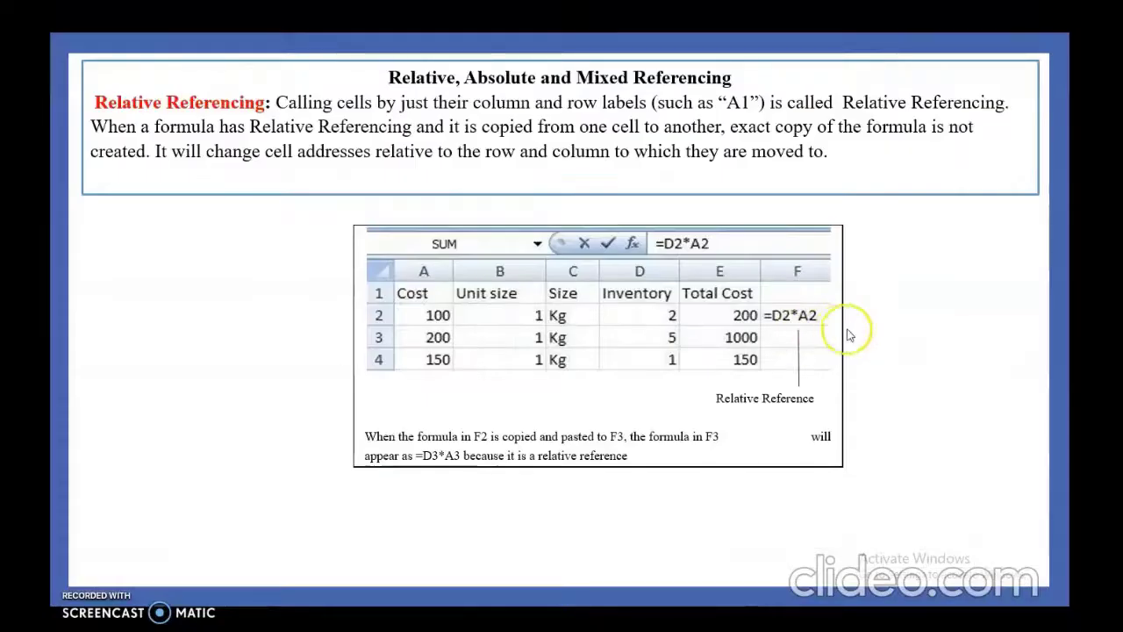
left_click(1000, 260)
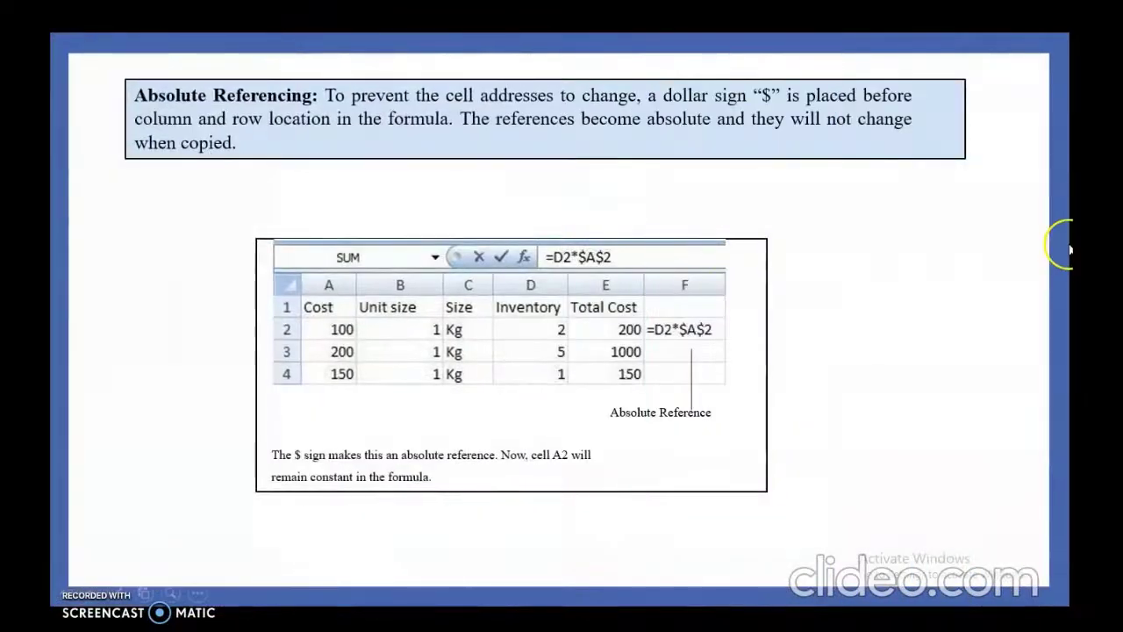